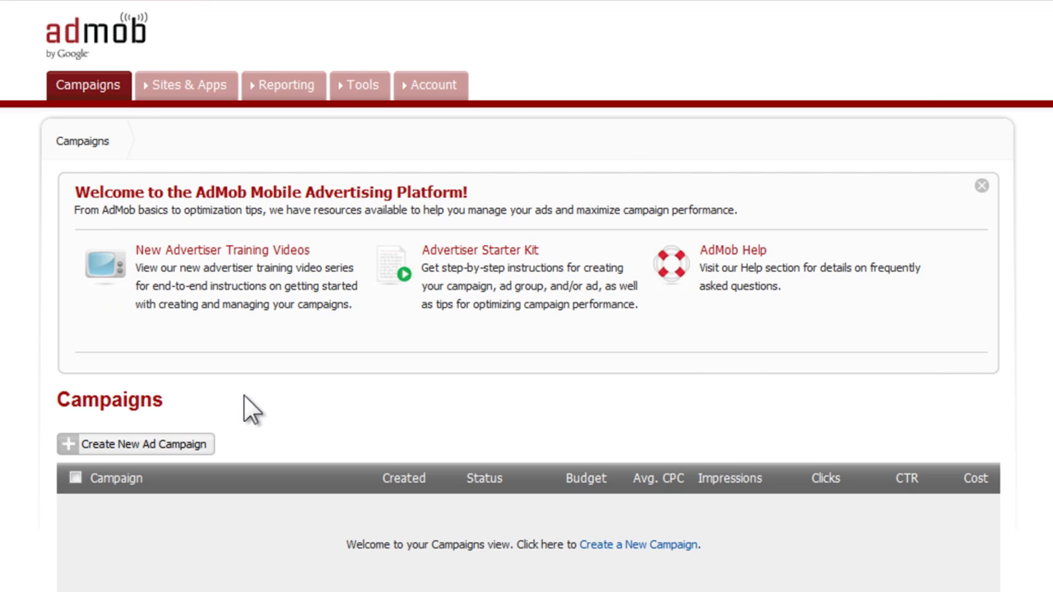
Step: Start a new ad campaign and name it "Test Ad Campaign"
click(134, 446)
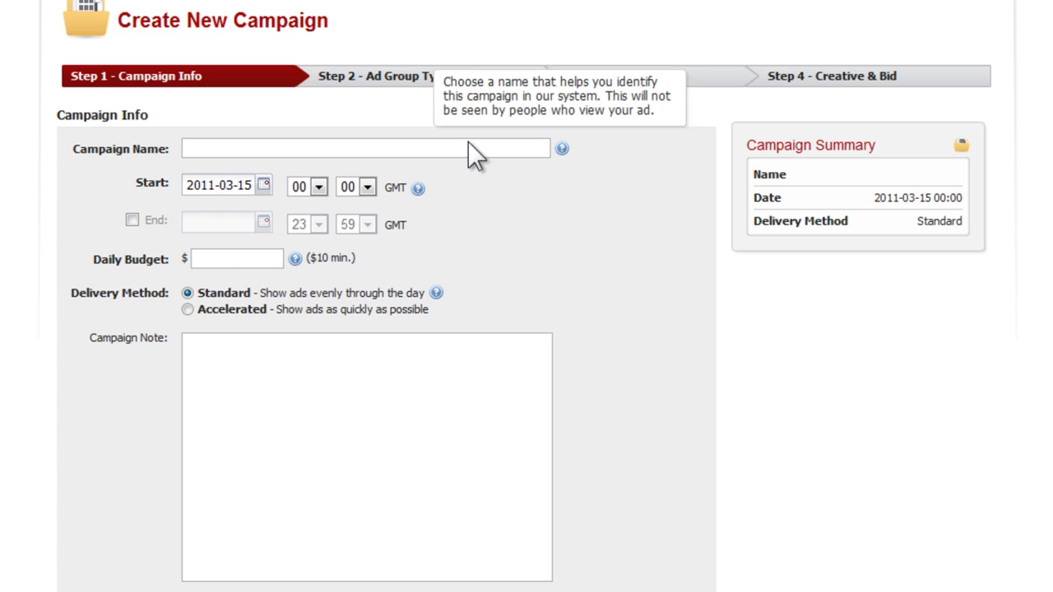
click(487, 148)
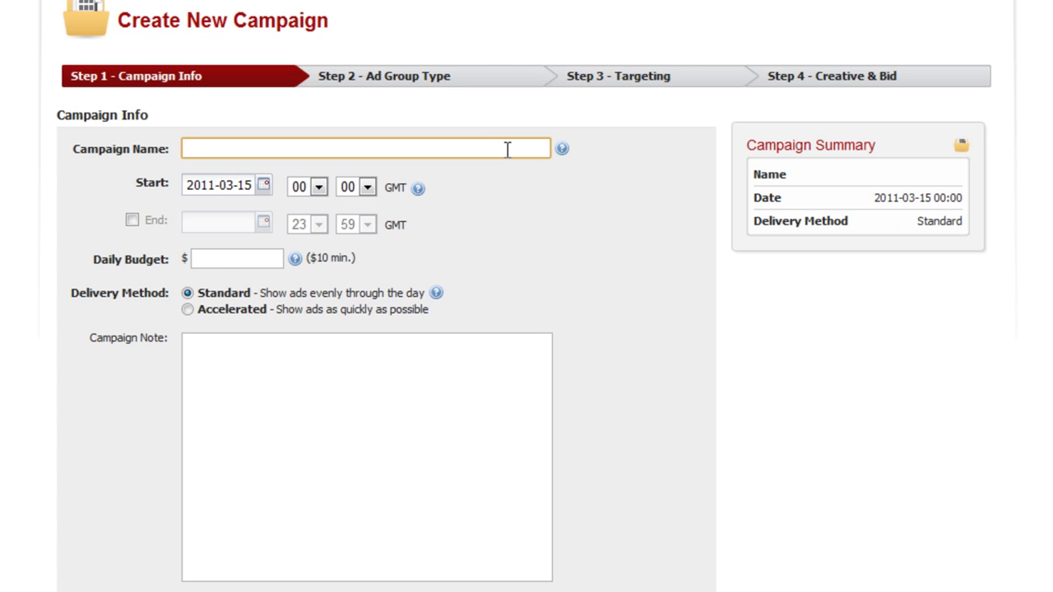
text(Test Ad C)
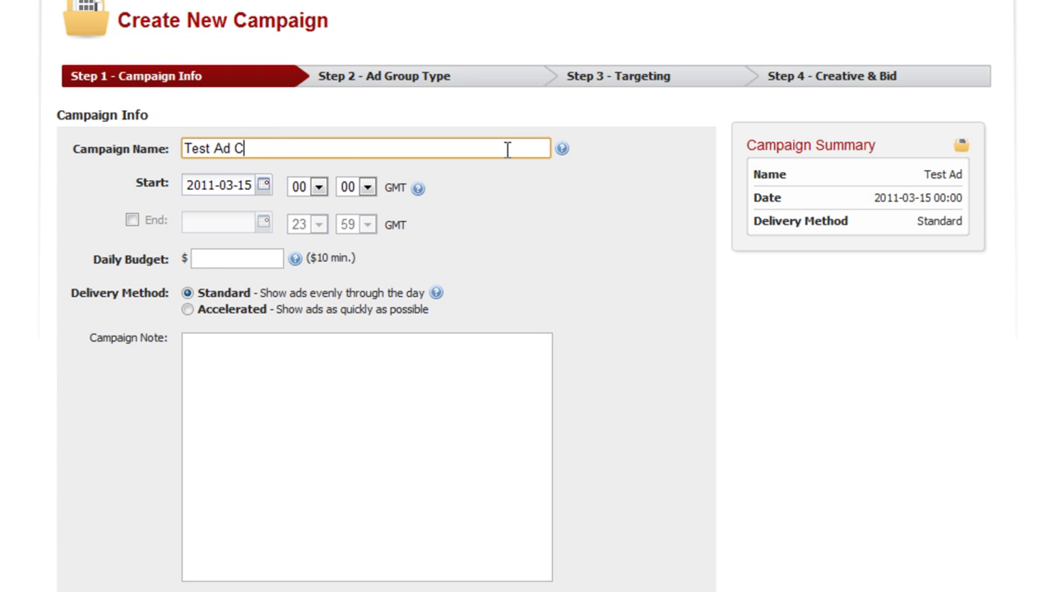
text(ampaign)
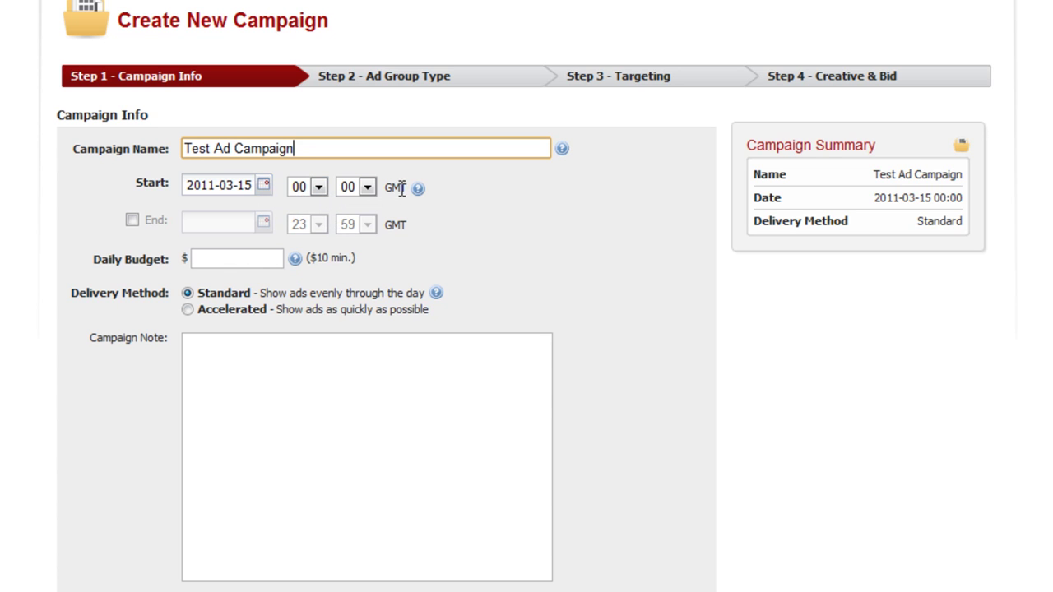
click(264, 185)
click(349, 211)
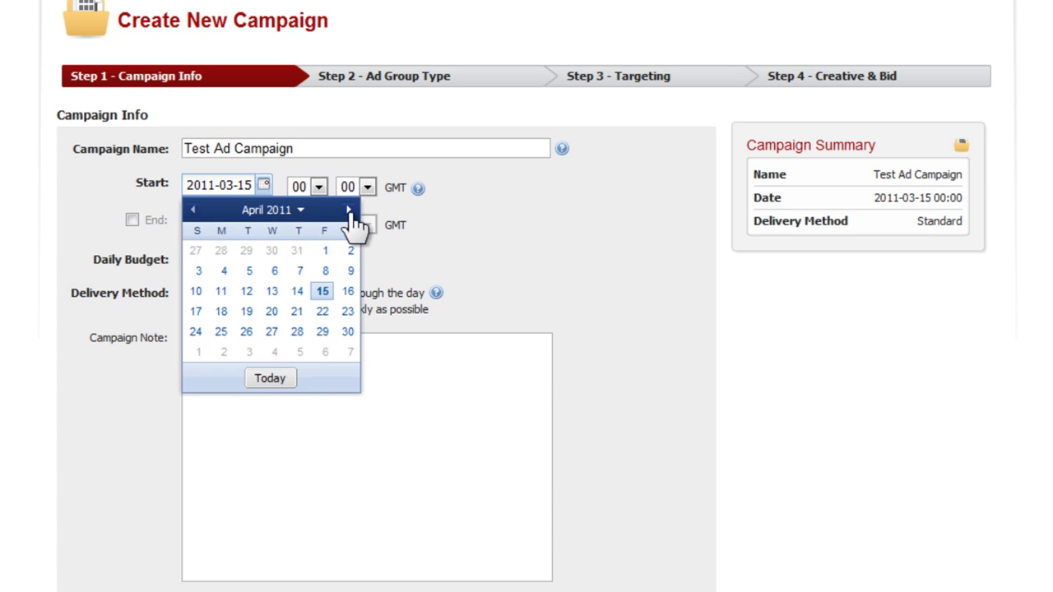
click(194, 210)
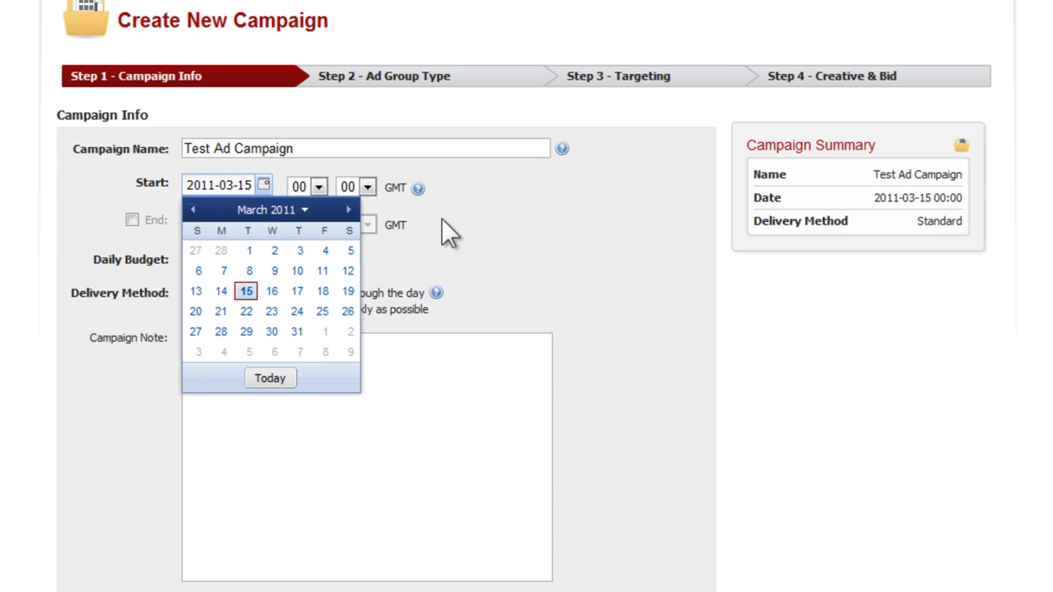
click(500, 213)
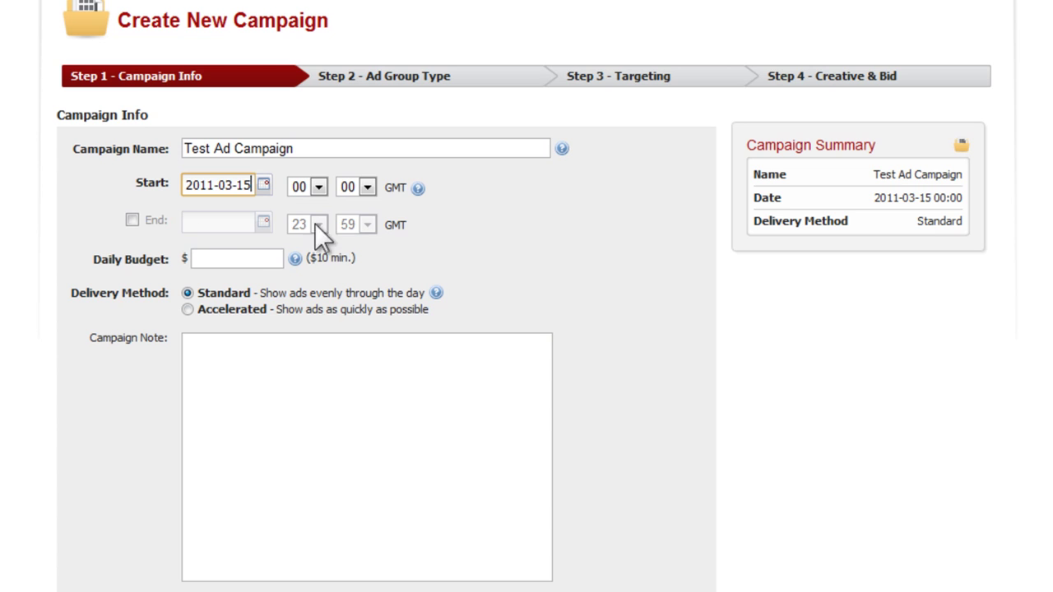
Step: Set the campaign's daily budget to $10.00
click(212, 255)
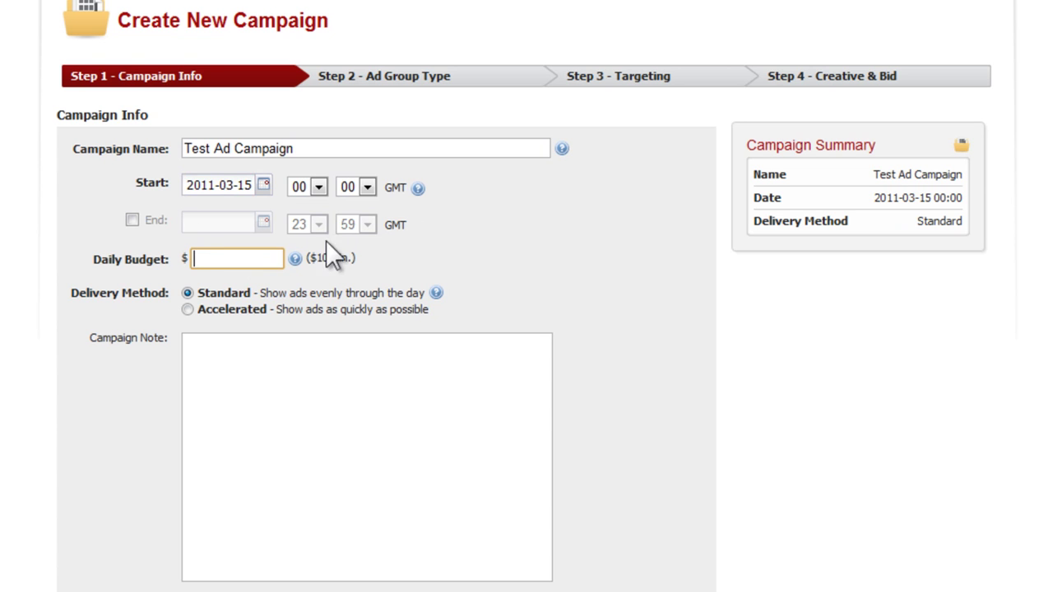
mouse_move(315, 255)
text(10.00)
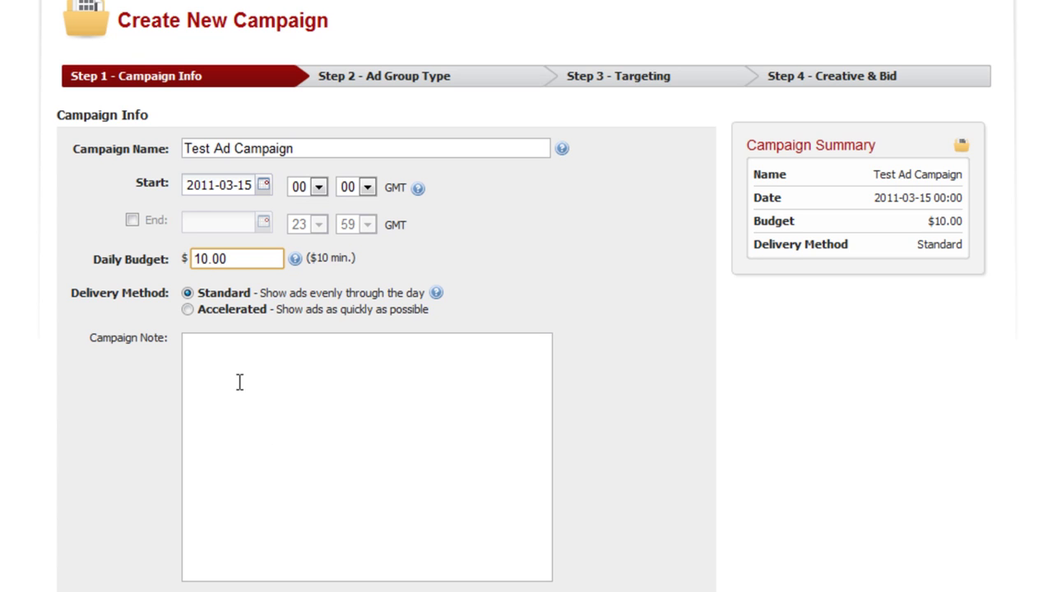
Step: Enter "Reminder" as the campaign note and proceed to the ad group goal
click(269, 344)
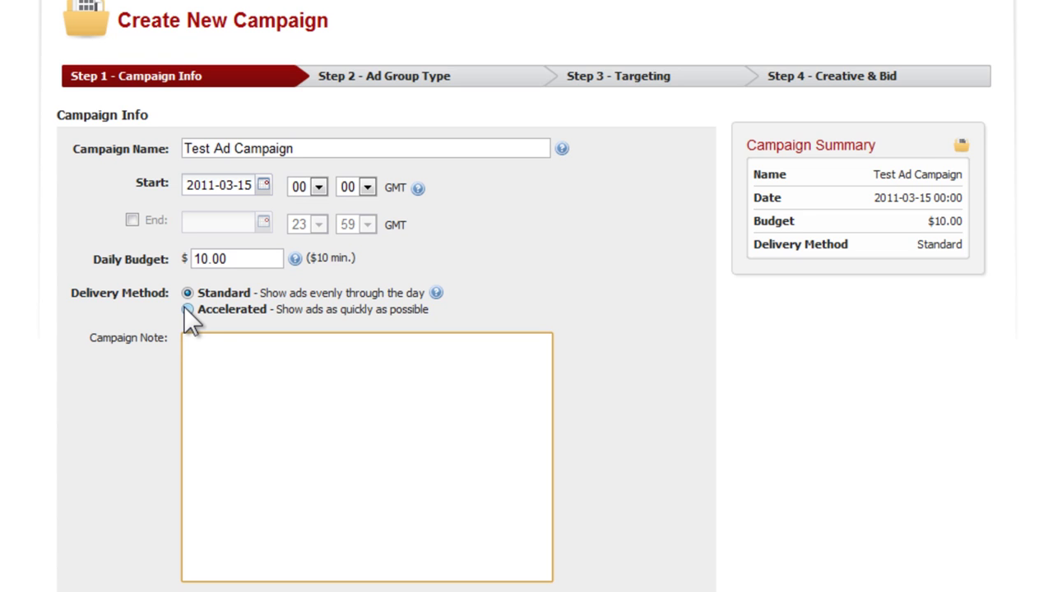
click(232, 343)
text(Reminder)
click(821, 482)
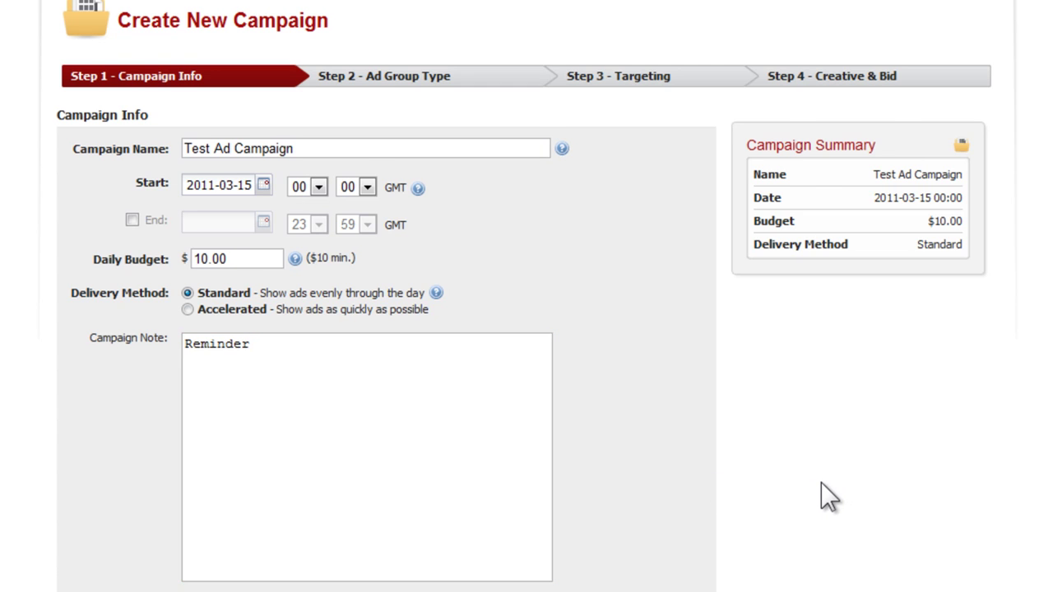
scroll(821, 482, down, 1)
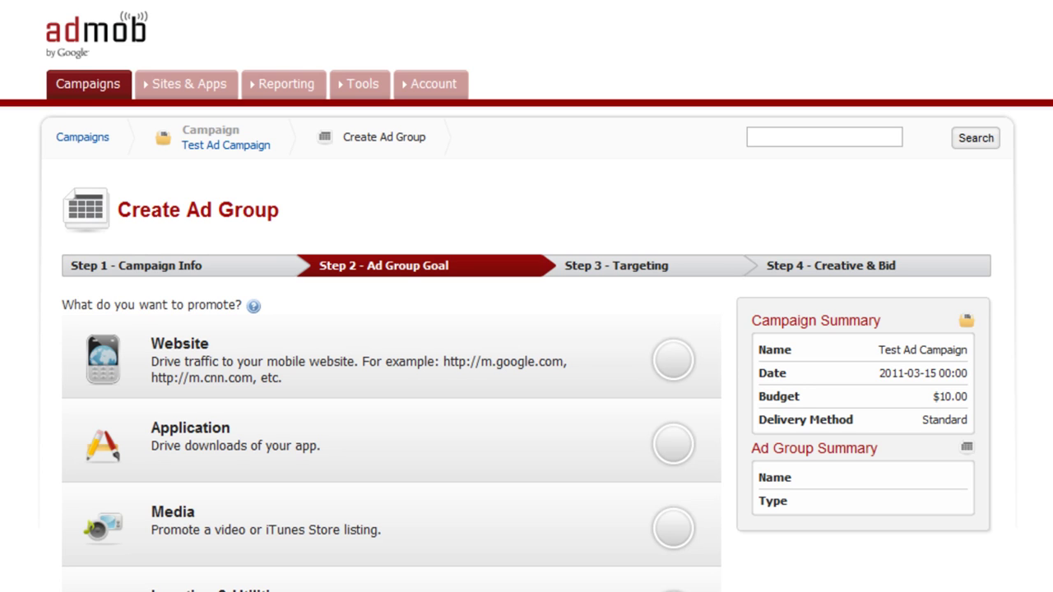
Step: Choose Website as what to promote, keep the suggested ad group name, and continue to targeting
scroll(503, 180, down, 5)
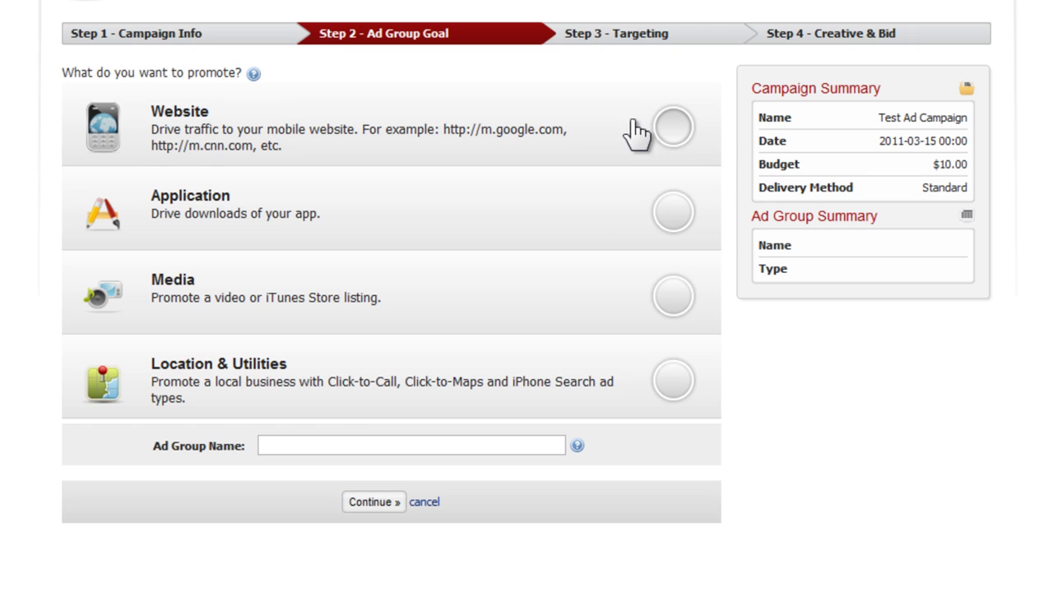
click(673, 132)
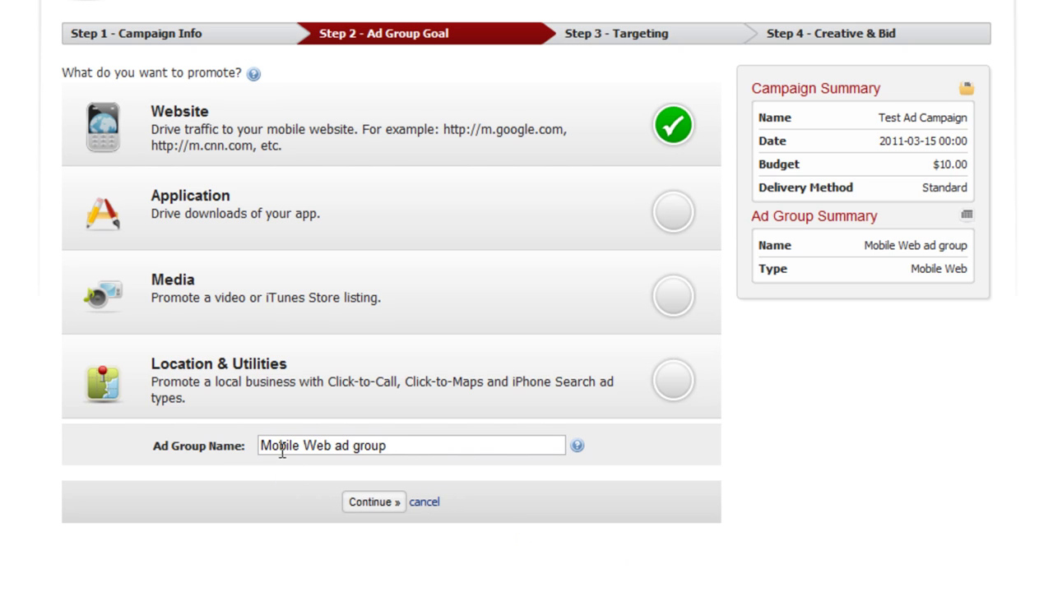
click(411, 447)
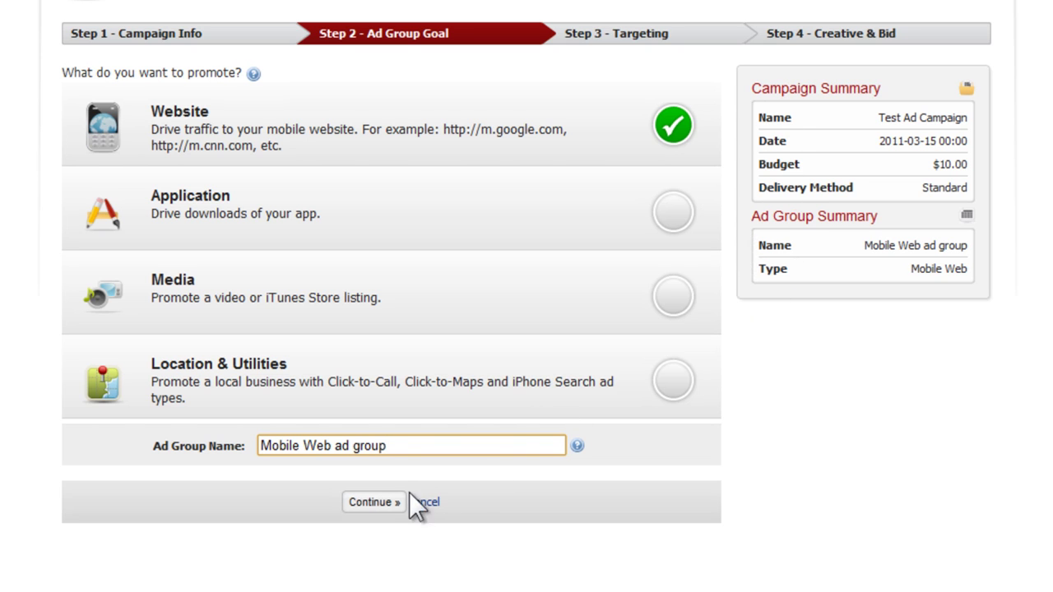
click(381, 510)
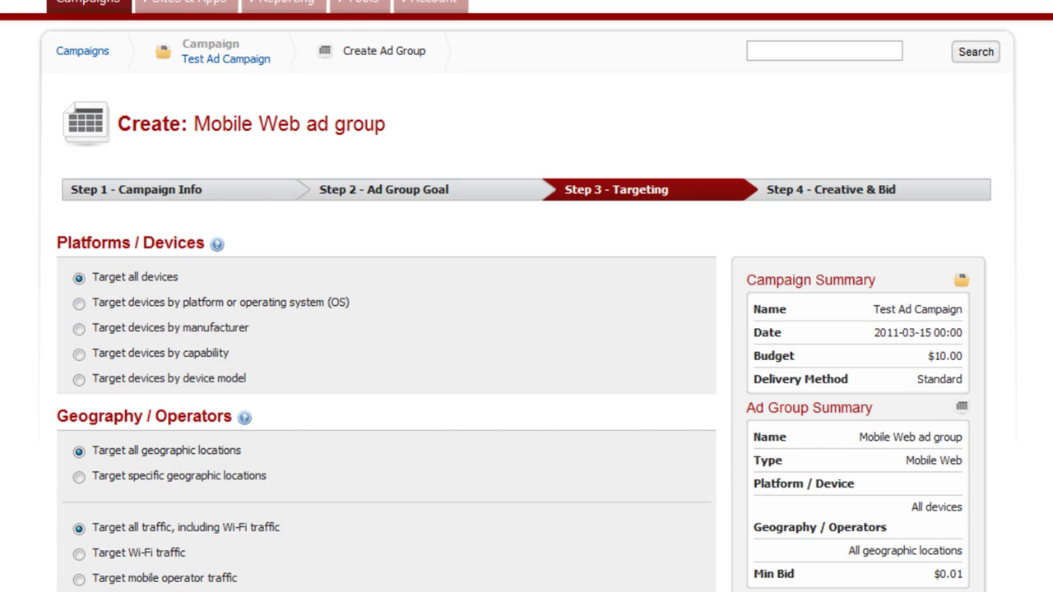
Step: Target devices by platform or operating system, selecting Android and iPhone OS / iOS
scroll(526, 296, down, 3)
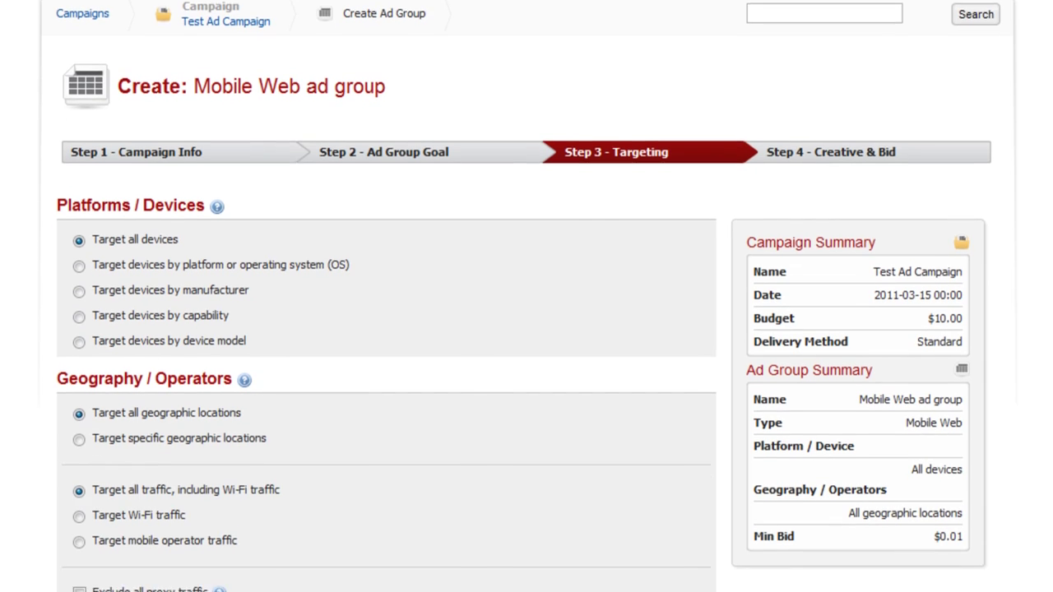
scroll(1002, 409, down, 1)
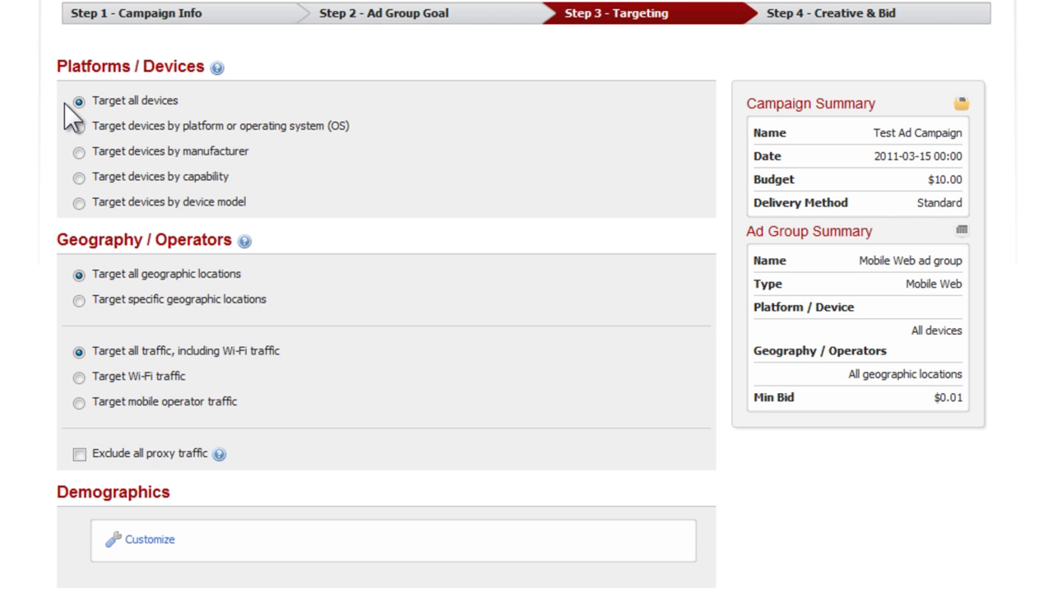
click(78, 127)
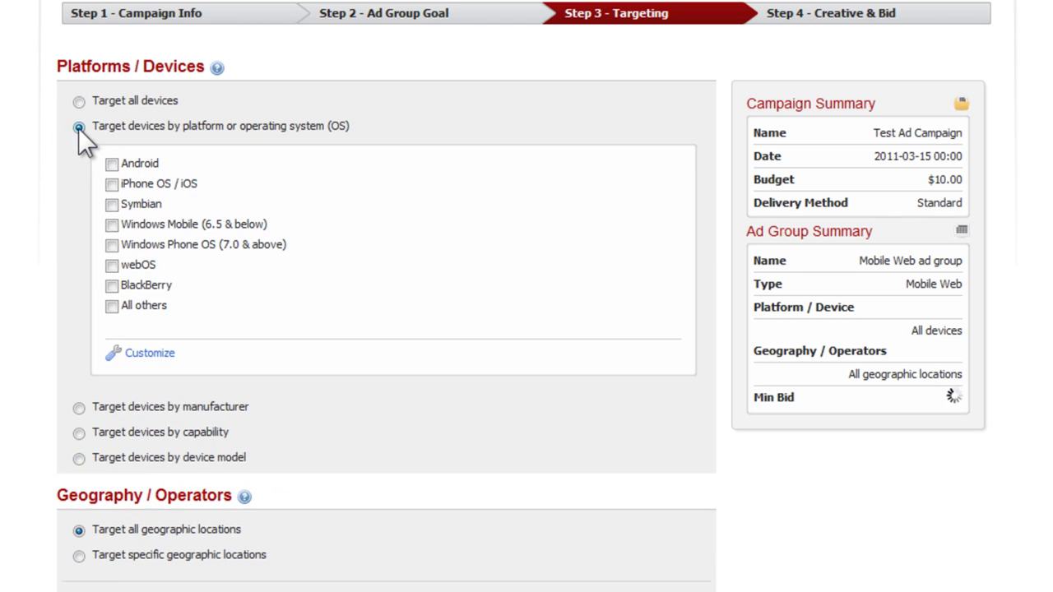
click(113, 165)
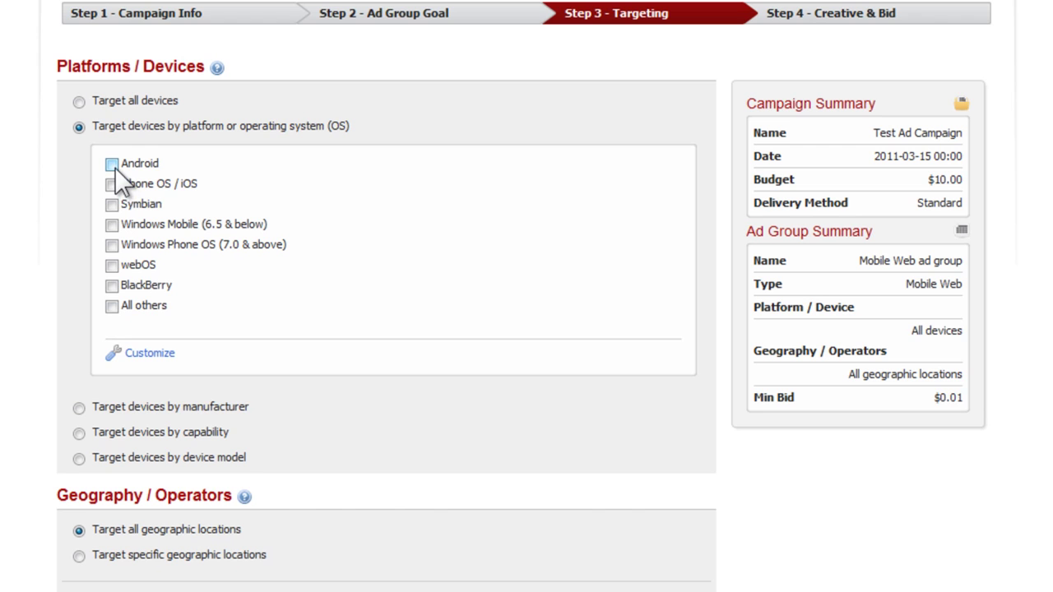
click(113, 183)
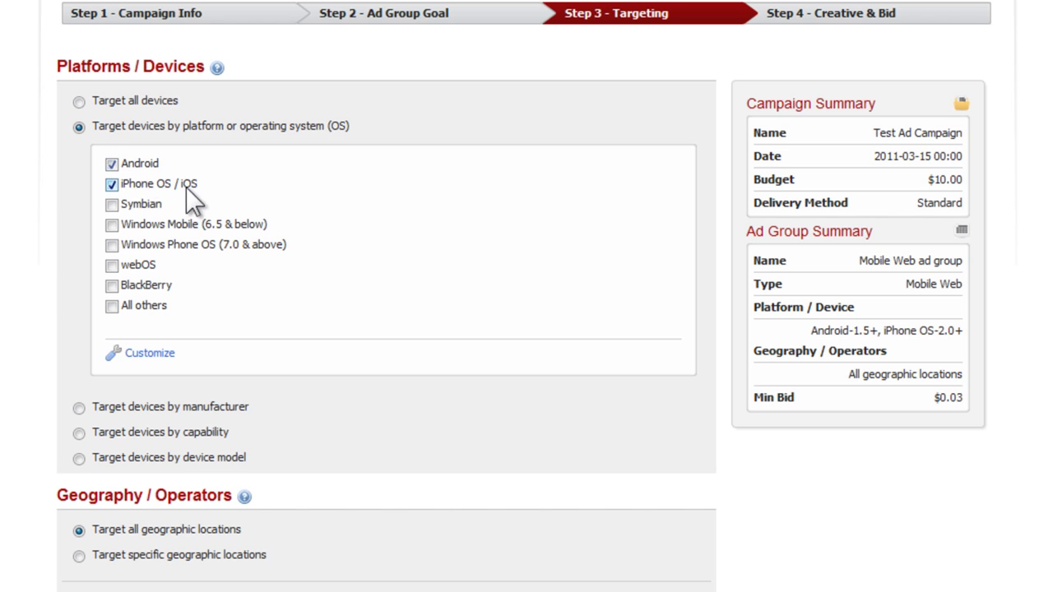
Step: Switch the ad group's geographic targeting to specific geographic locations
scroll(37, 257, down, 5)
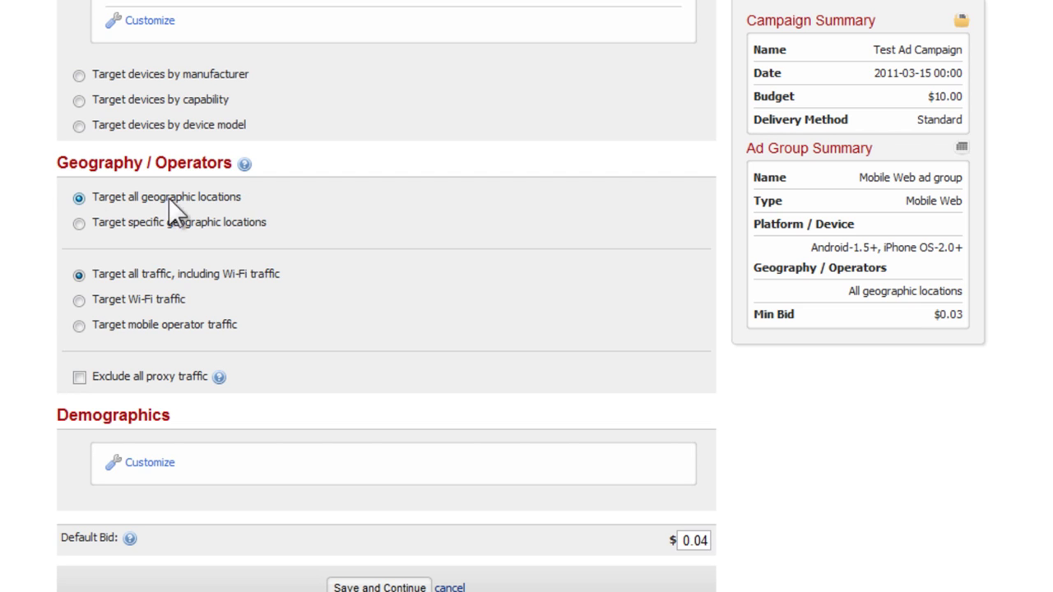
click(79, 224)
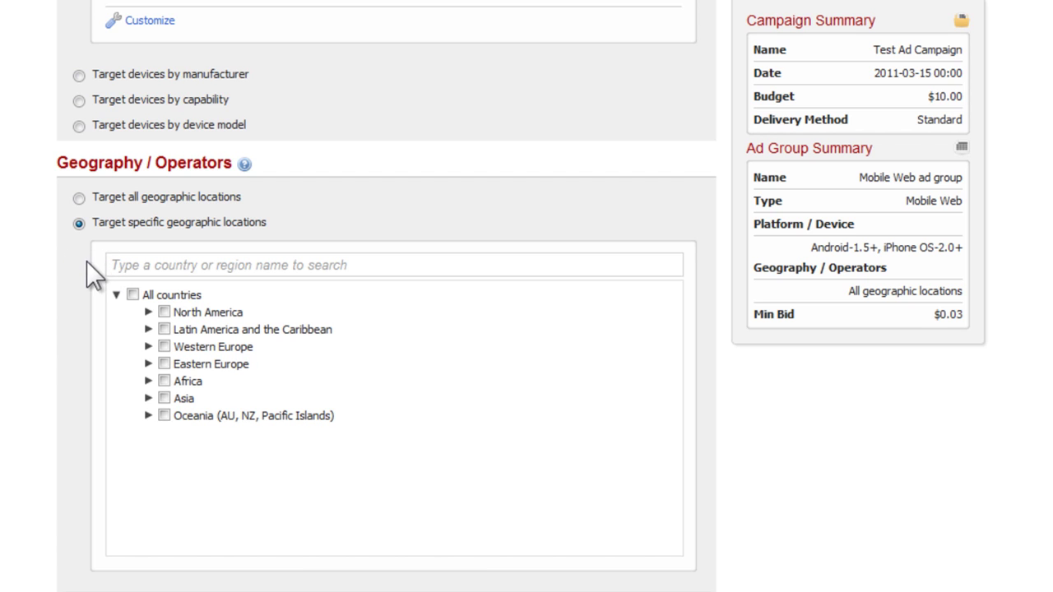
click(164, 313)
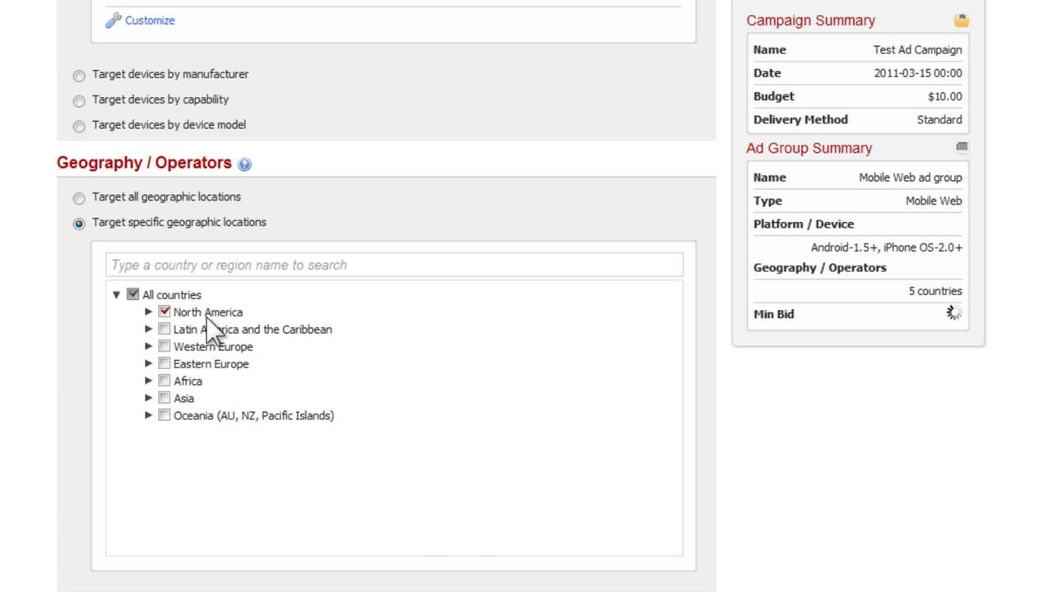
click(164, 346)
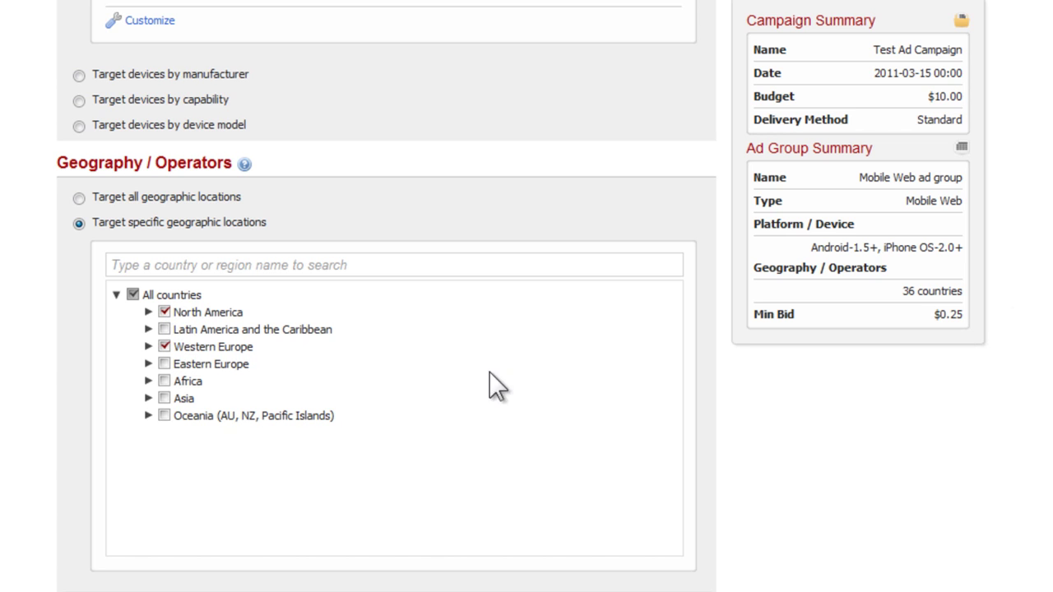
click(162, 346)
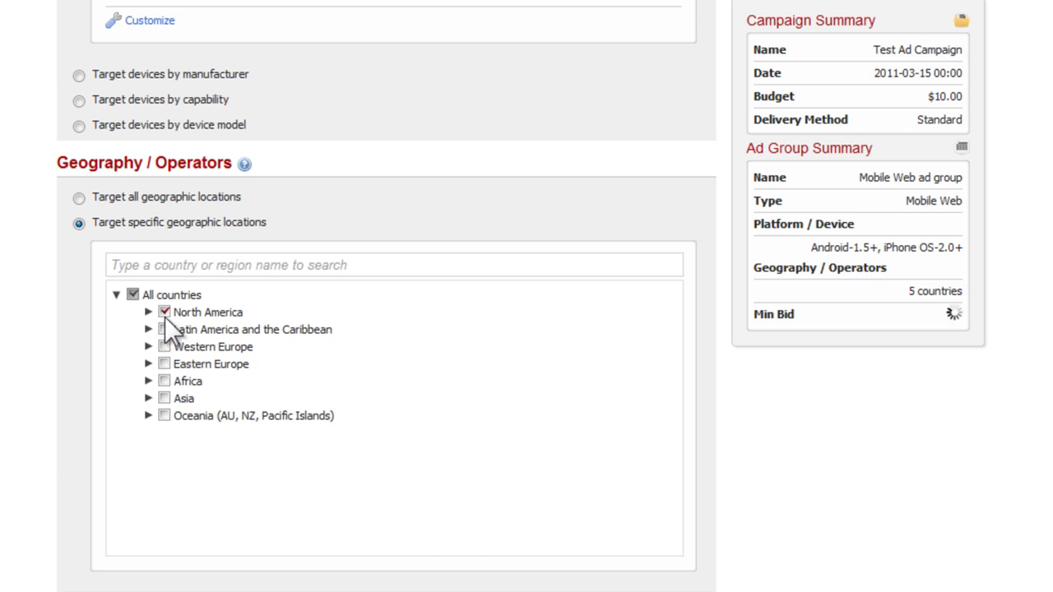
click(164, 313)
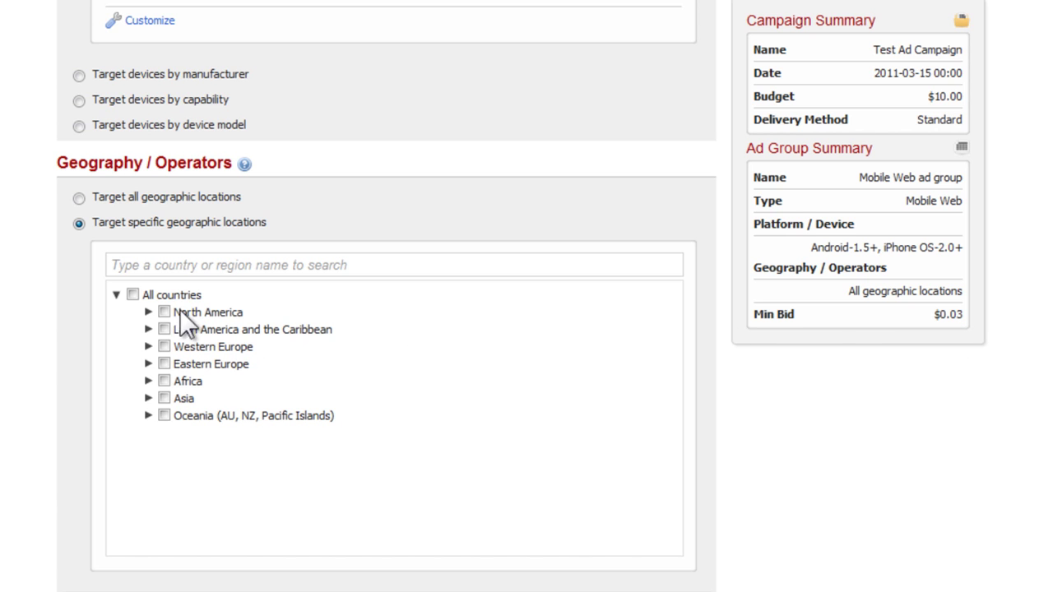
Step: Select the United States within North America as the targeted country
click(149, 312)
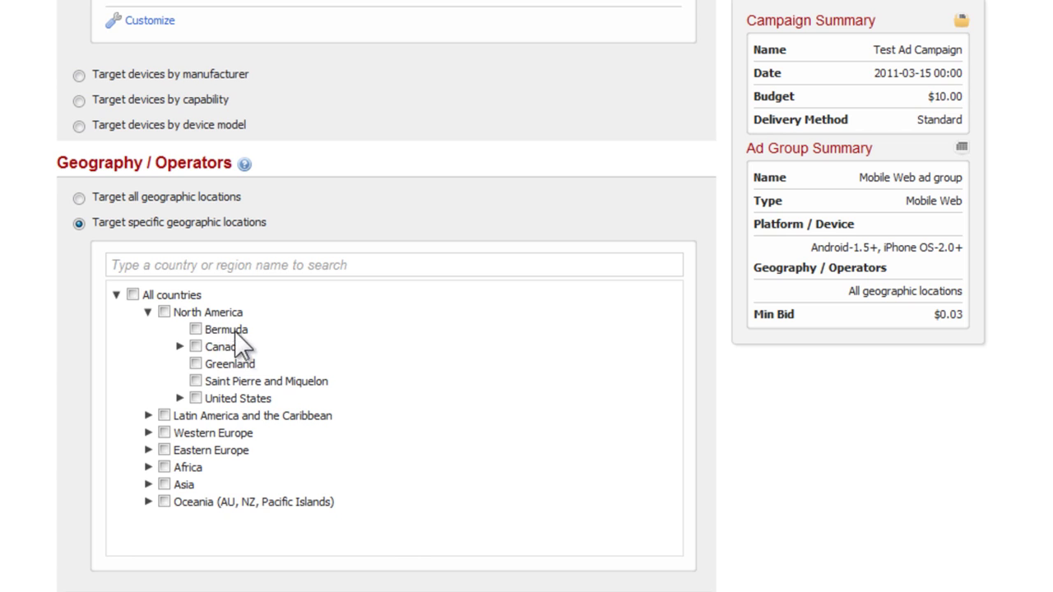
click(196, 398)
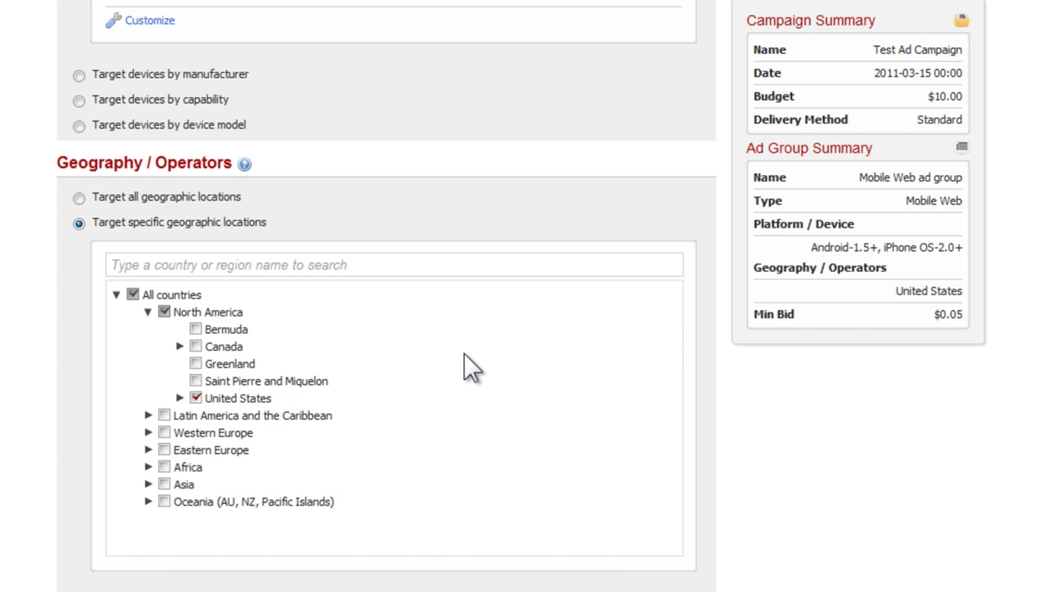
scroll(464, 364, up, 3)
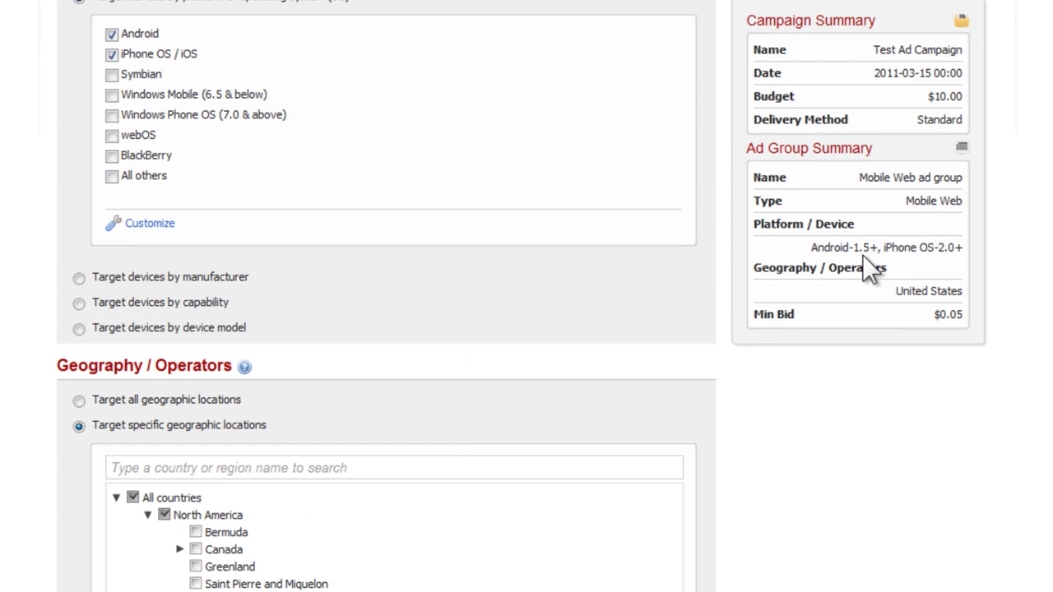
scroll(522, 296, down, 4)
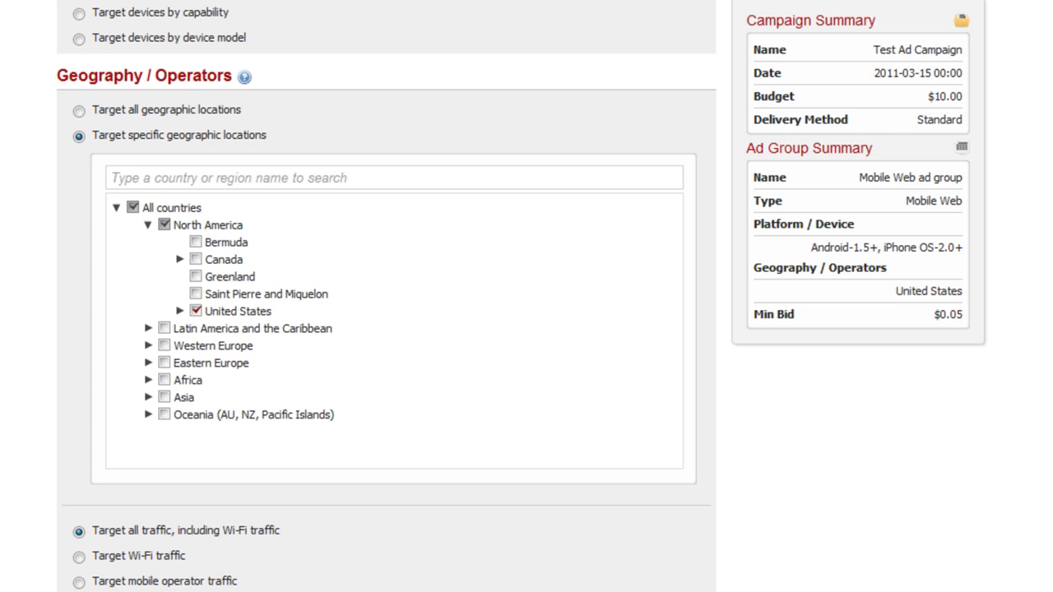
scroll(143, 255, down, 2)
click(148, 251)
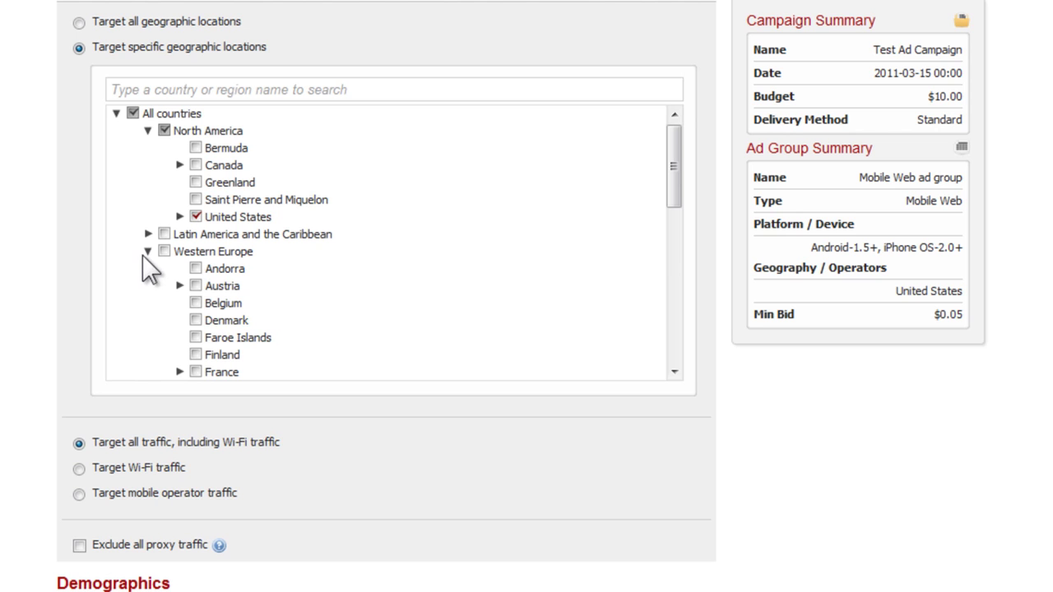
click(147, 251)
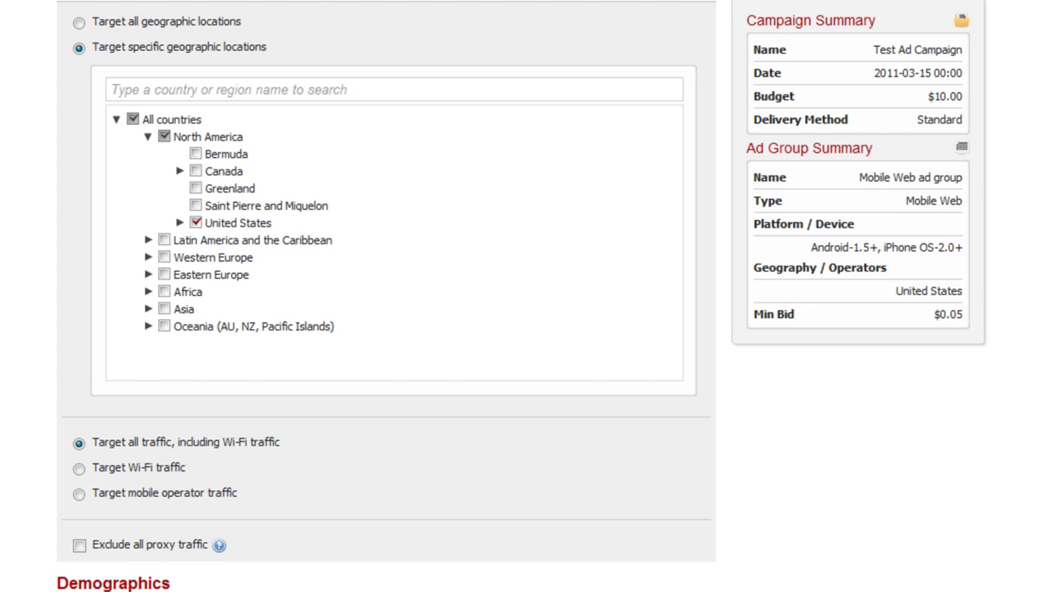
Step: Expand the demographic targeting options, try specific age groups, and switch back to all age groups
scroll(197, 395, down, 2)
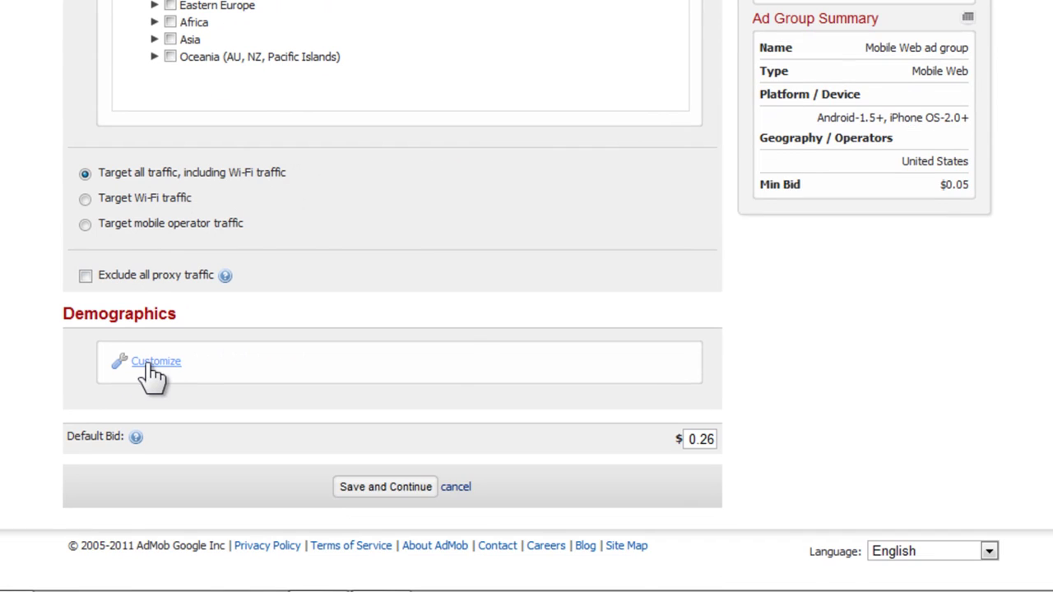
click(144, 433)
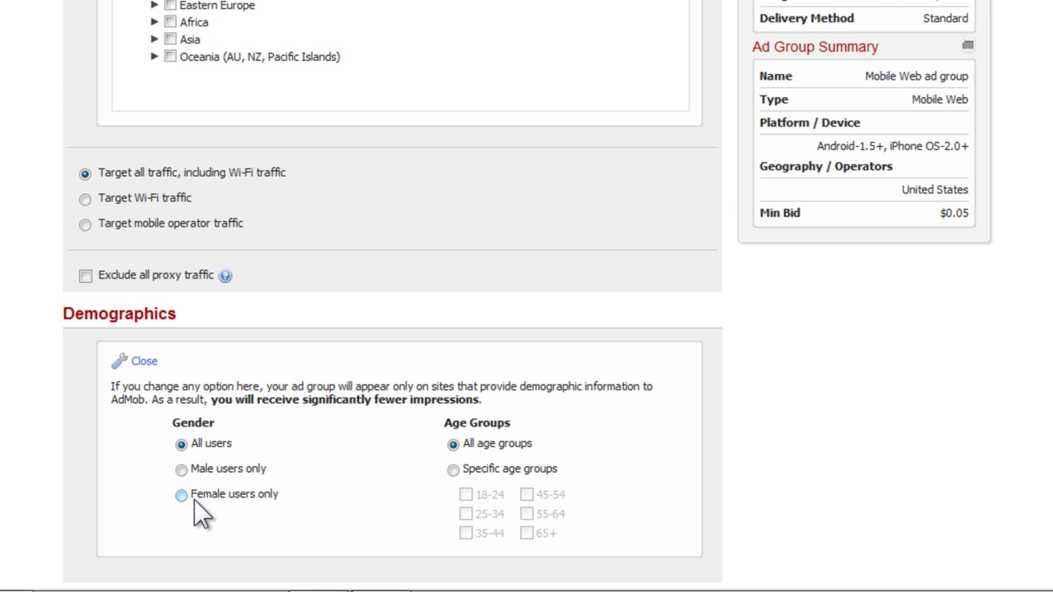
click(457, 471)
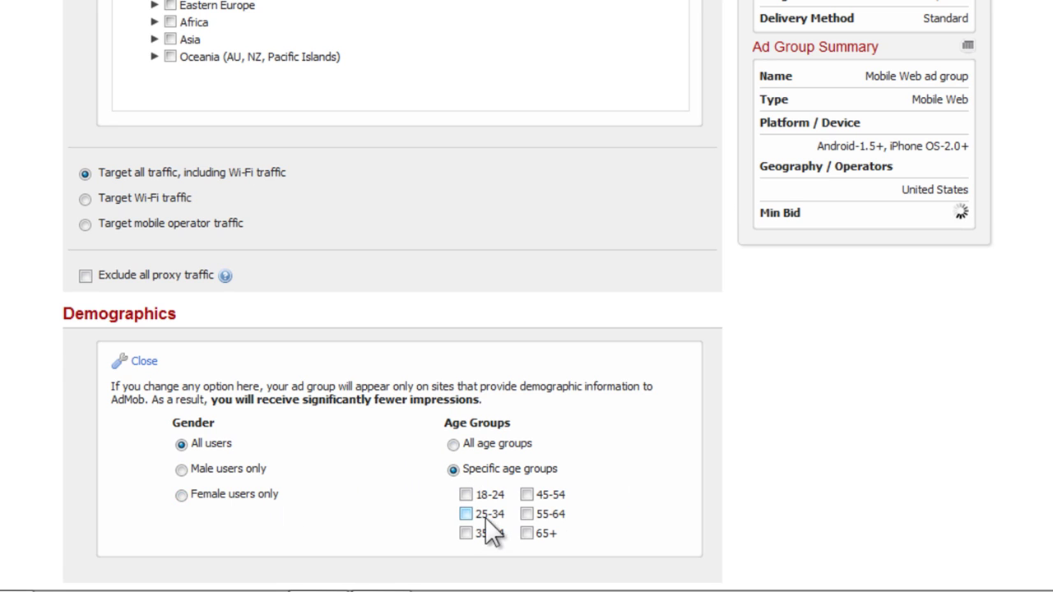
scroll(494, 526, down, 3)
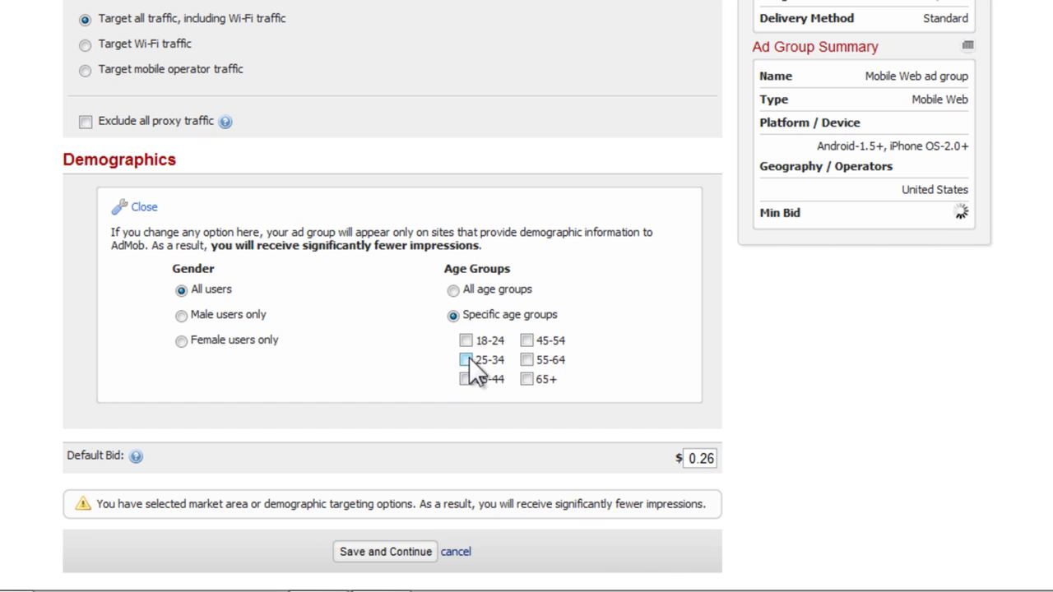
click(453, 291)
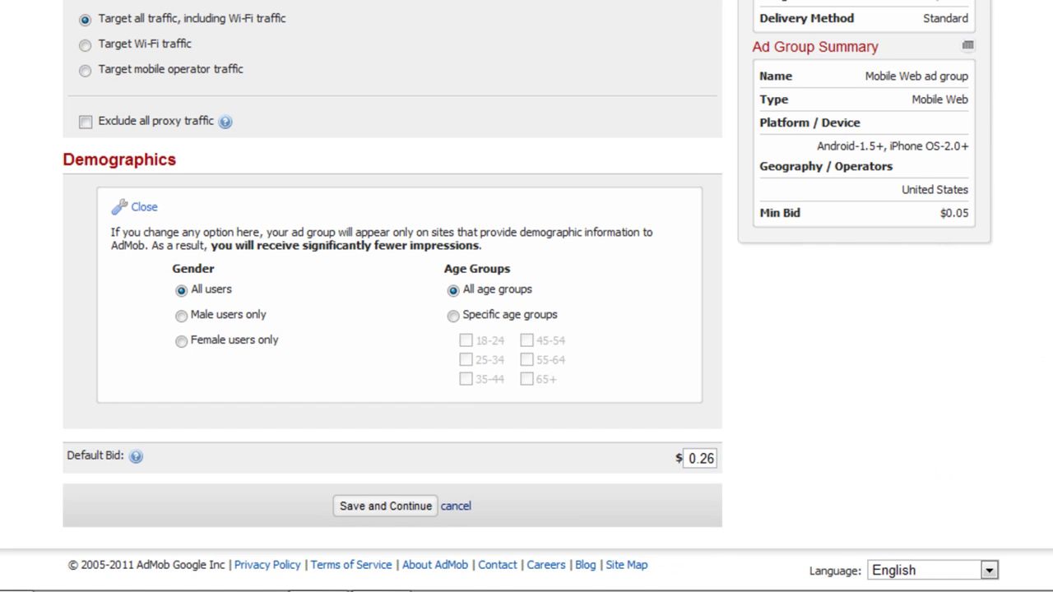
Step: Set the ad group's default bid to $0.05, then save the targeting and continue to ad creation
scroll(526, 291, down, 1)
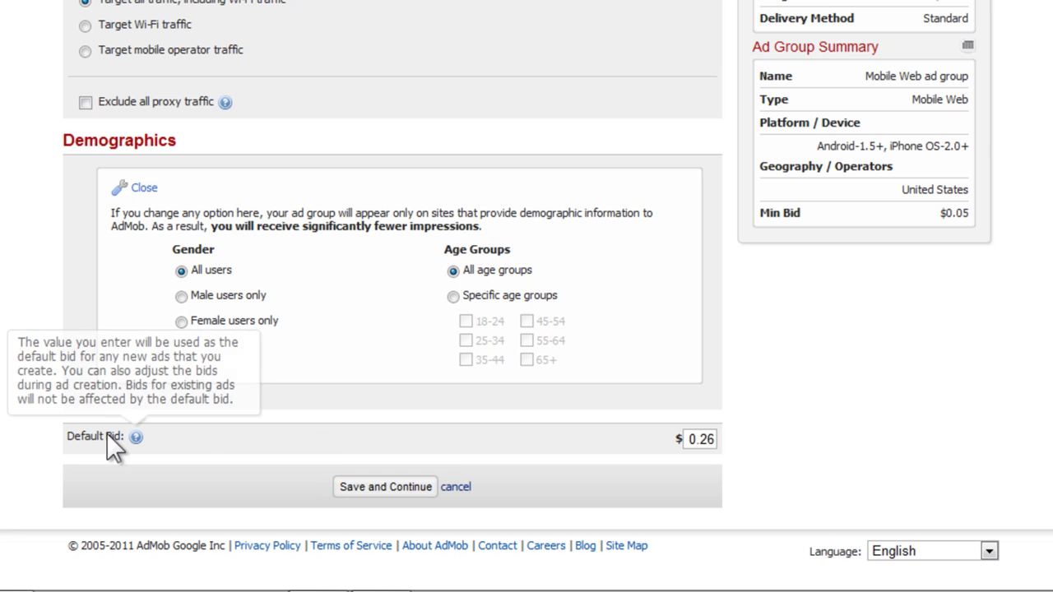
click(711, 441)
drag(713, 440, 700, 440)
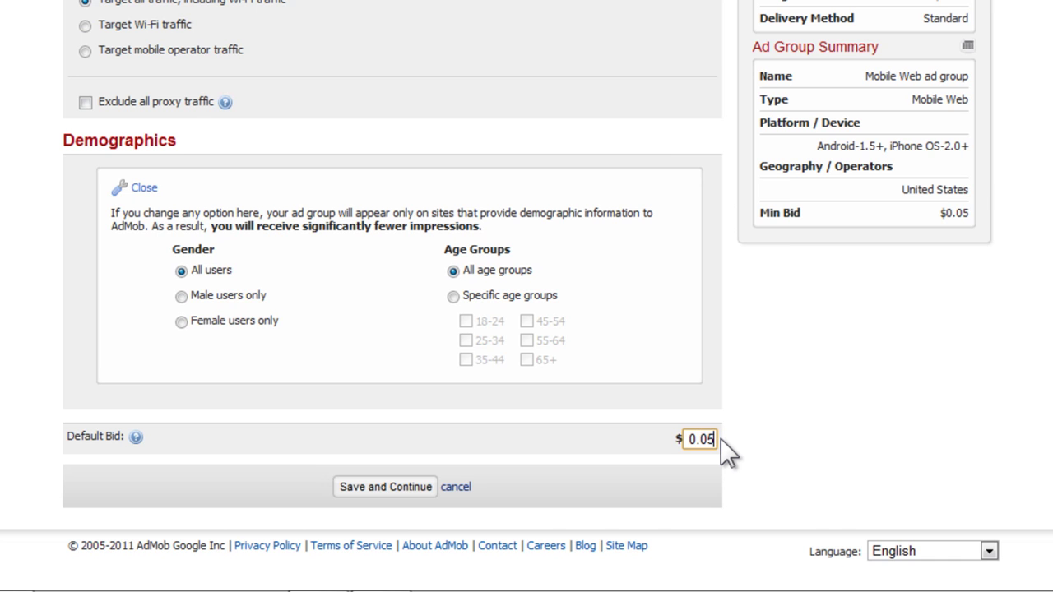
click(724, 453)
click(403, 494)
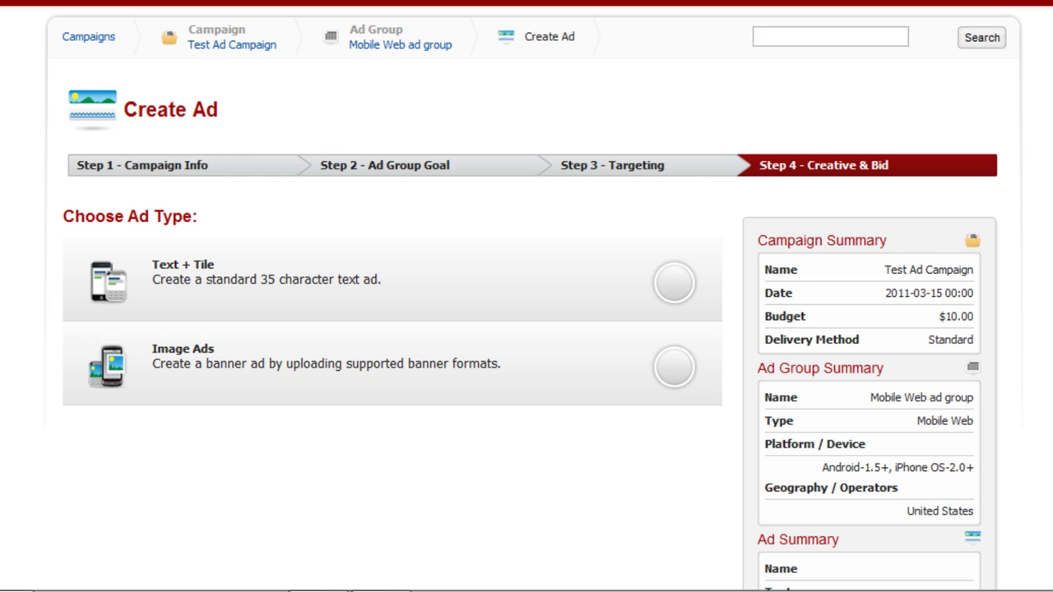
Step: Choose Text + Tile as the ad type and name the ad Test Ad 1
scroll(406, 189, down, 1)
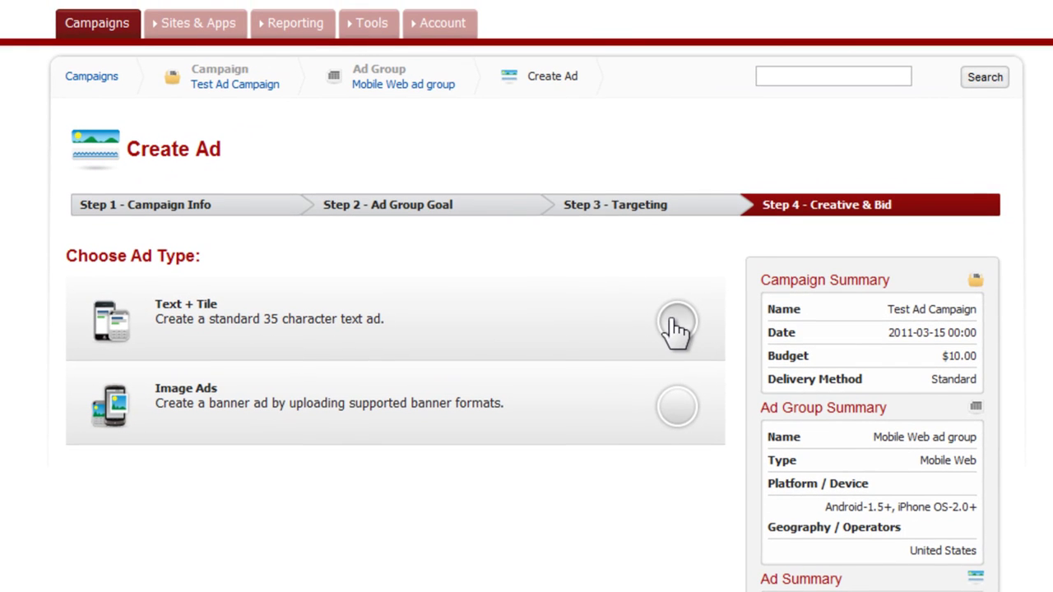
click(674, 233)
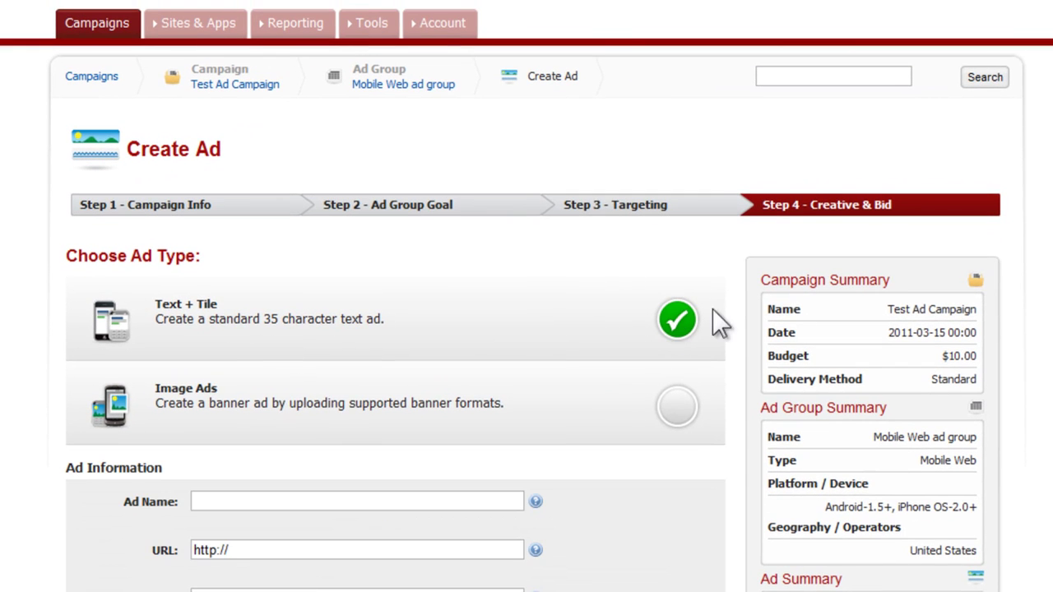
scroll(527, 296, down, 5)
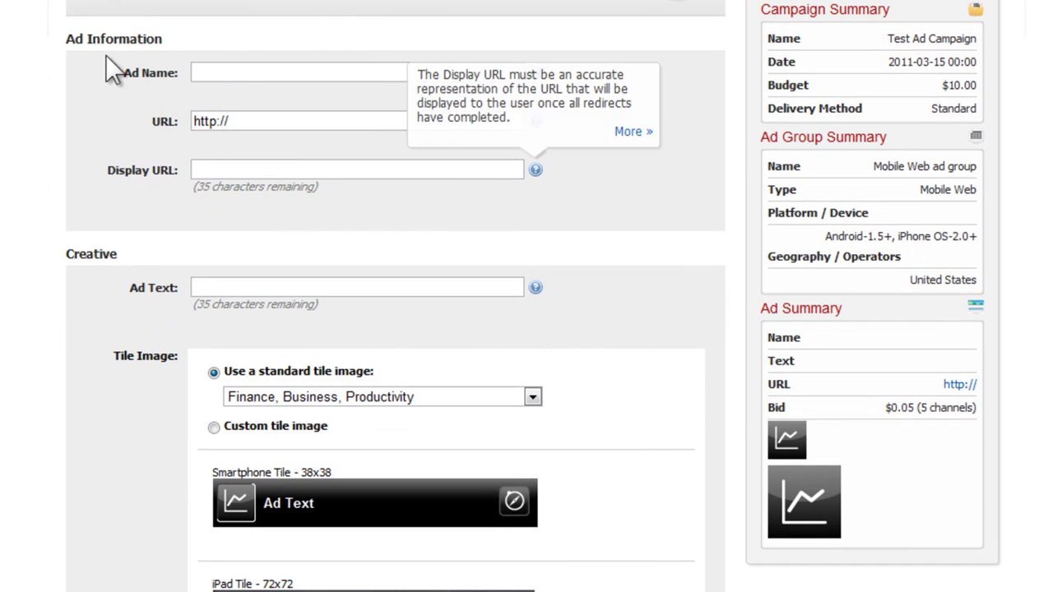
click(220, 72)
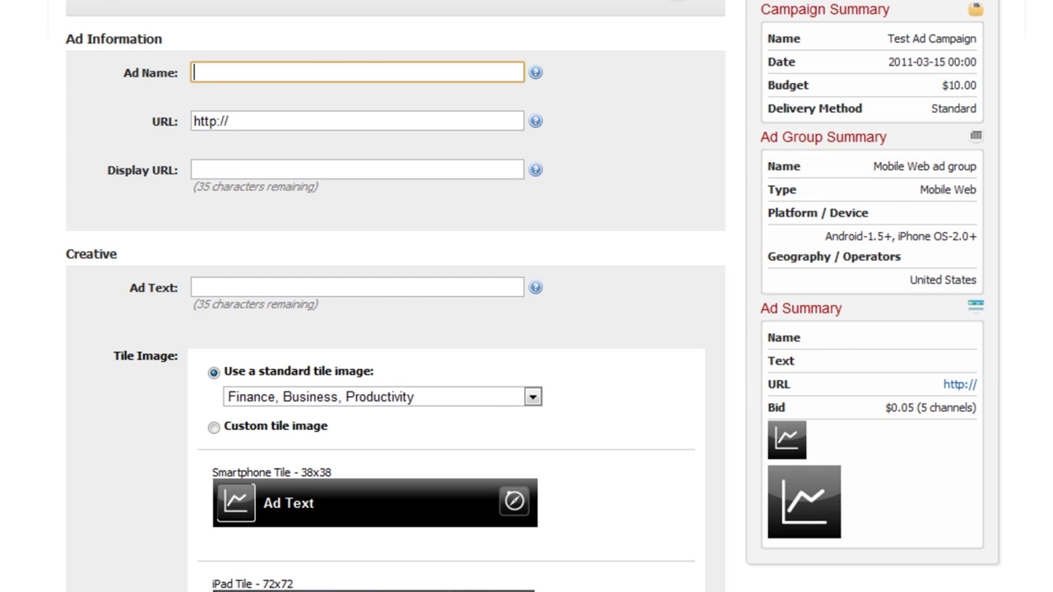
text(Test Ad 1)
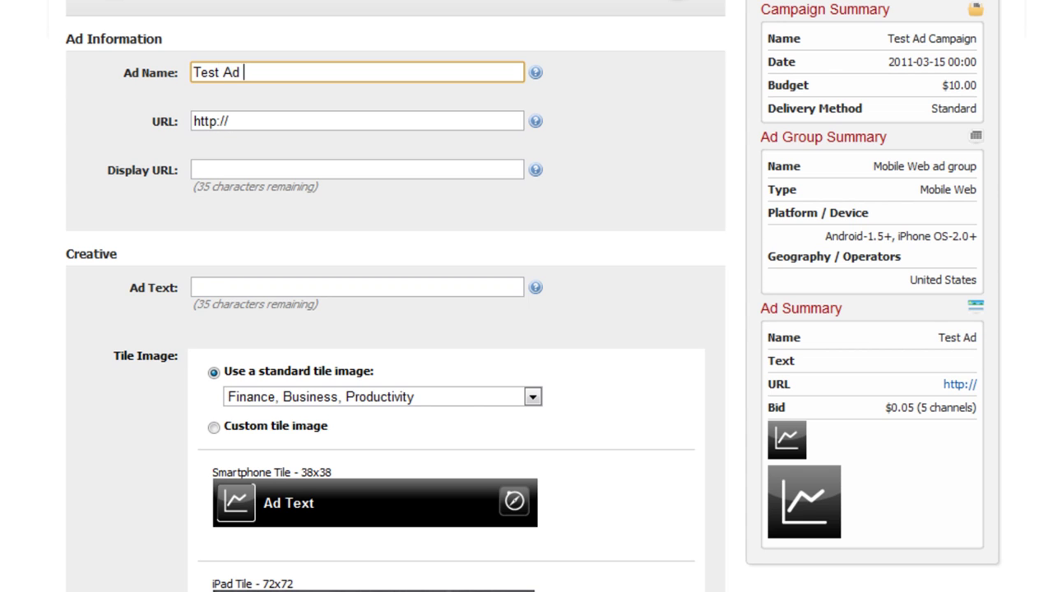
click(522, 121)
text(e)
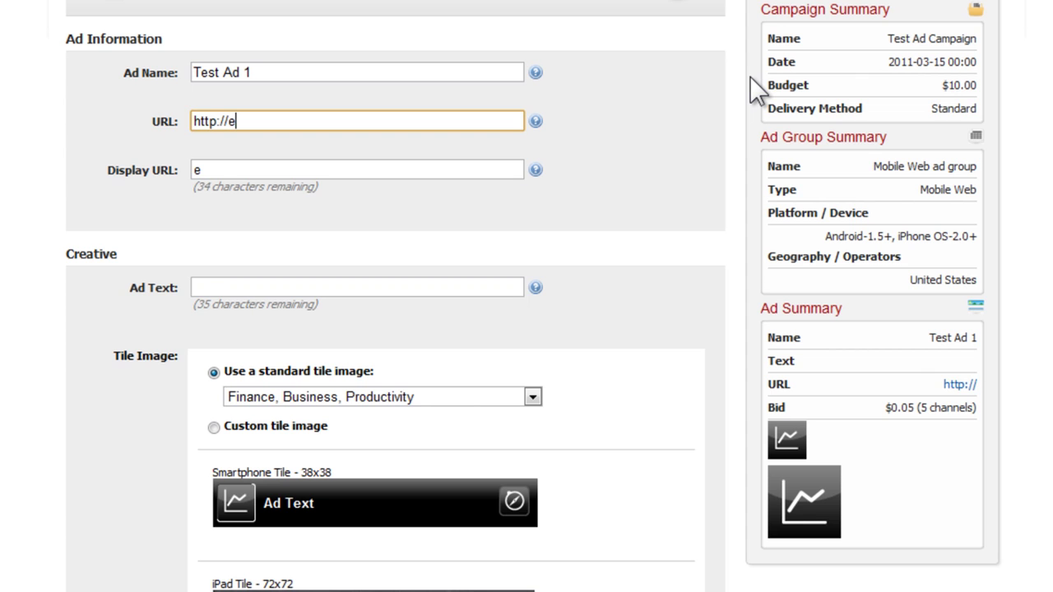
text(xample.com)
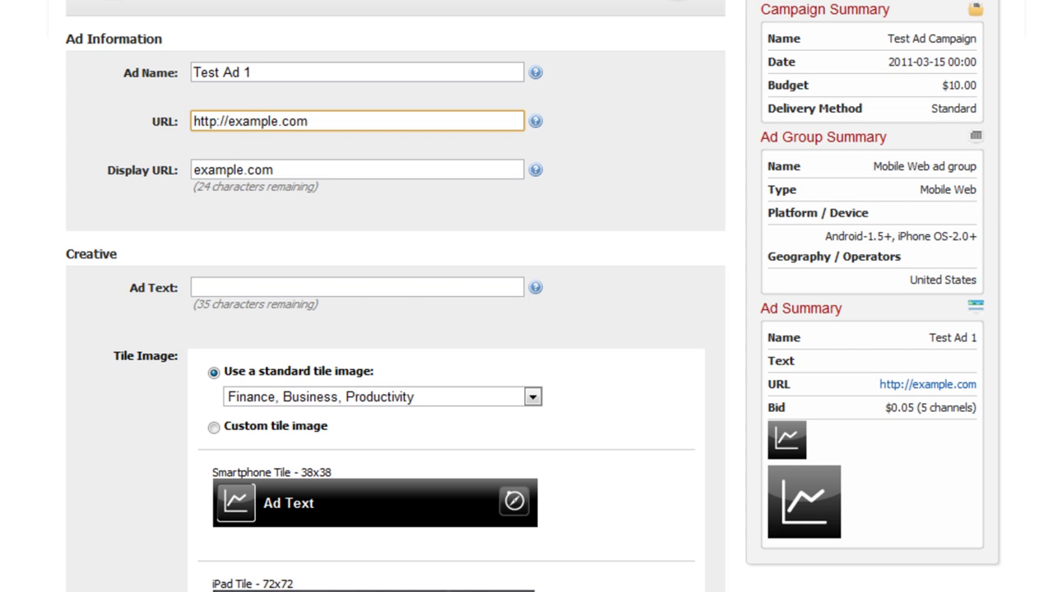
key(Tab)
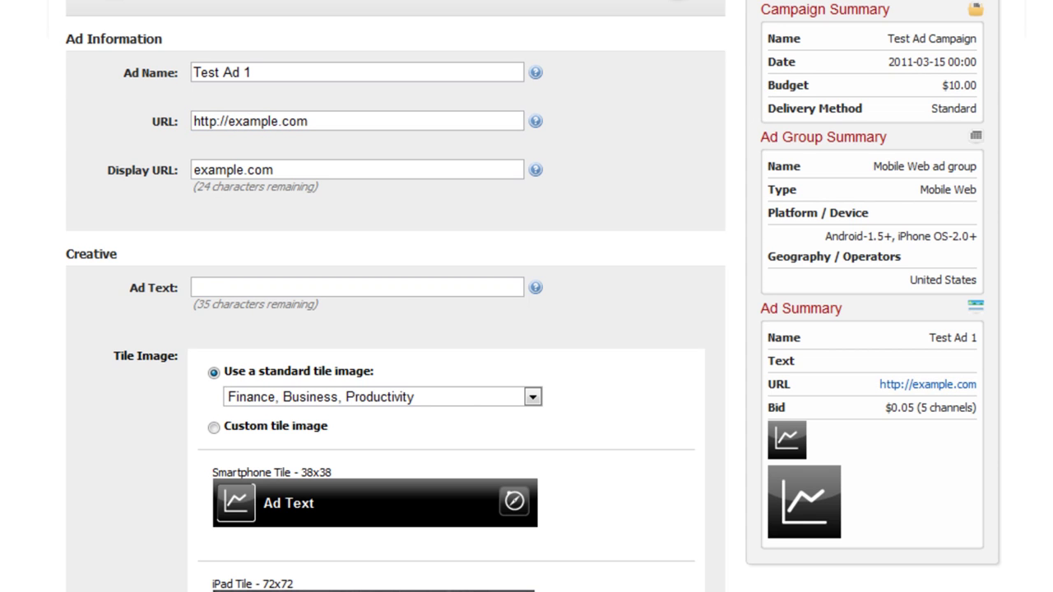
Step: Review the ad name, URL and display URL entries in the ad information section
scroll(395, 329, down, 2)
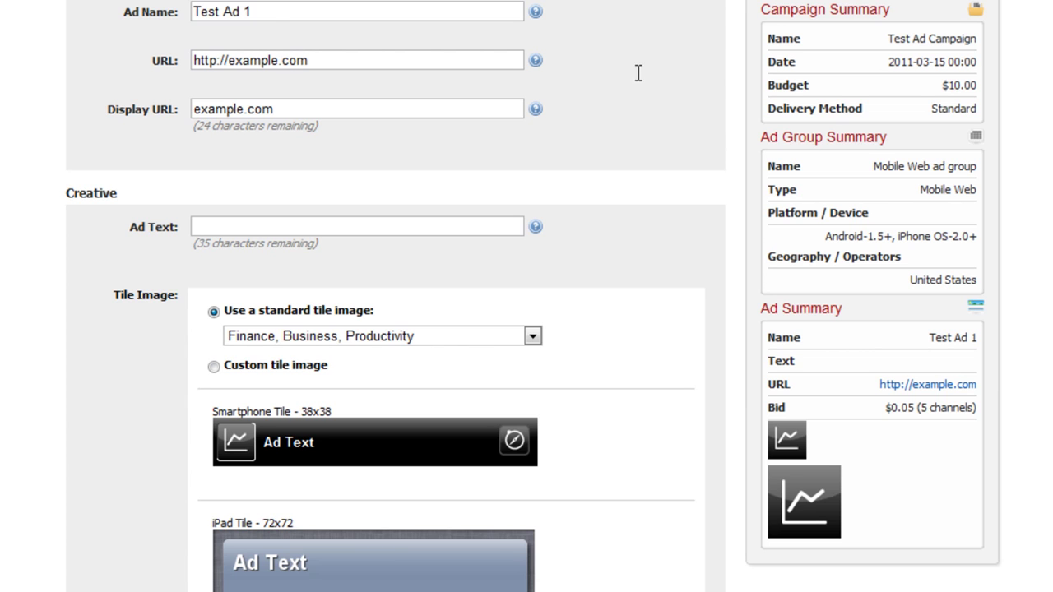
drag(254, 15, 184, 11)
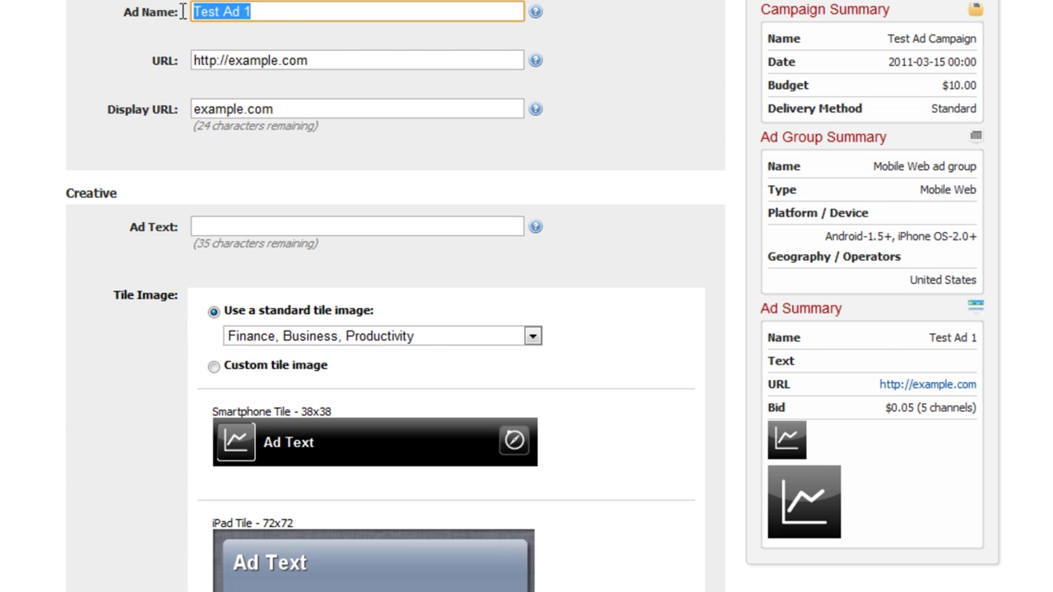
click(288, 12)
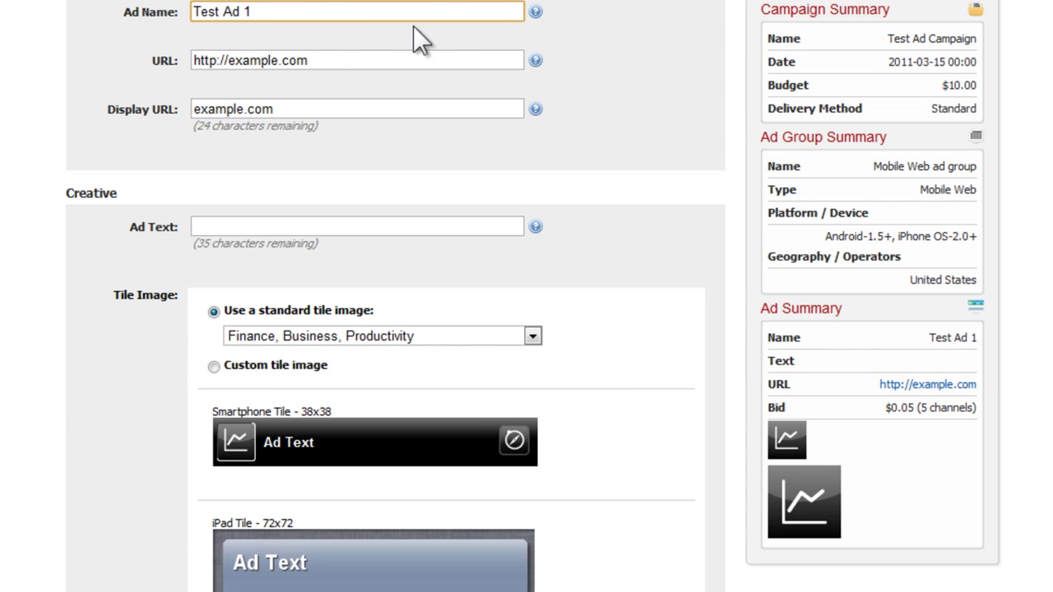
click(342, 60)
click(335, 102)
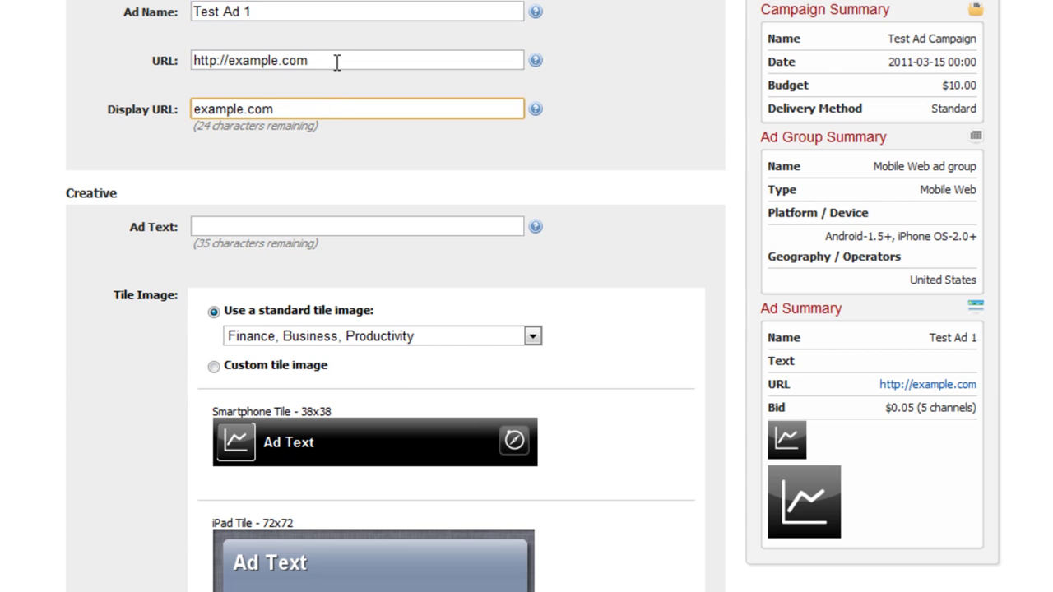
click(338, 61)
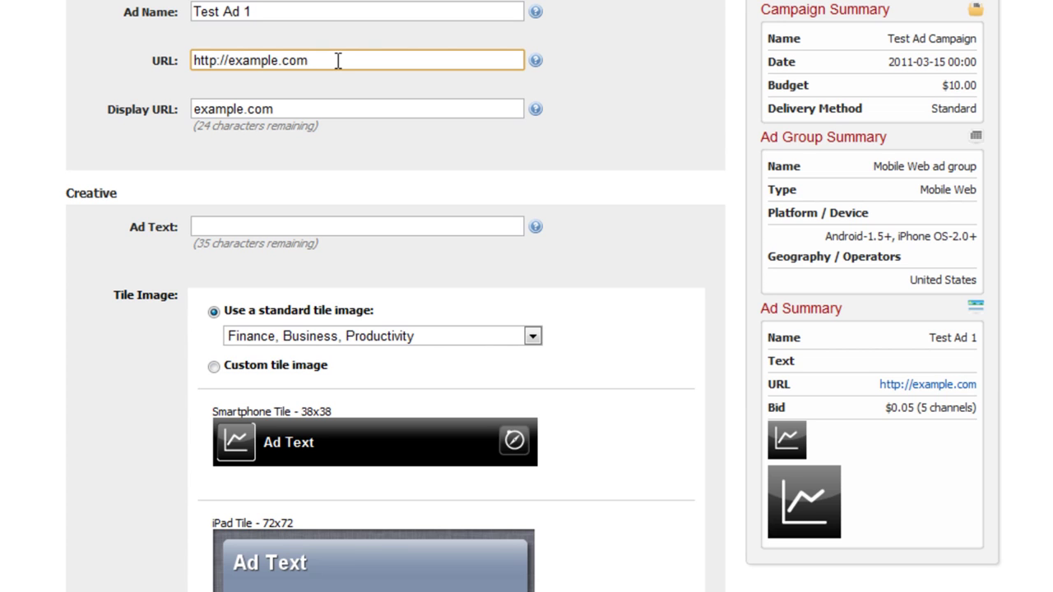
click(317, 116)
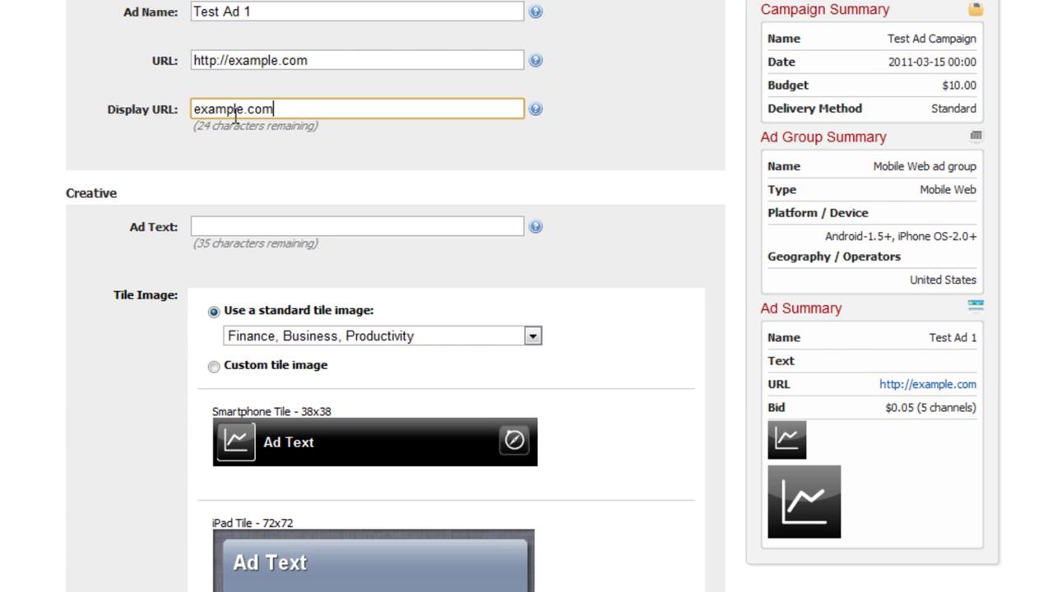
click(333, 62)
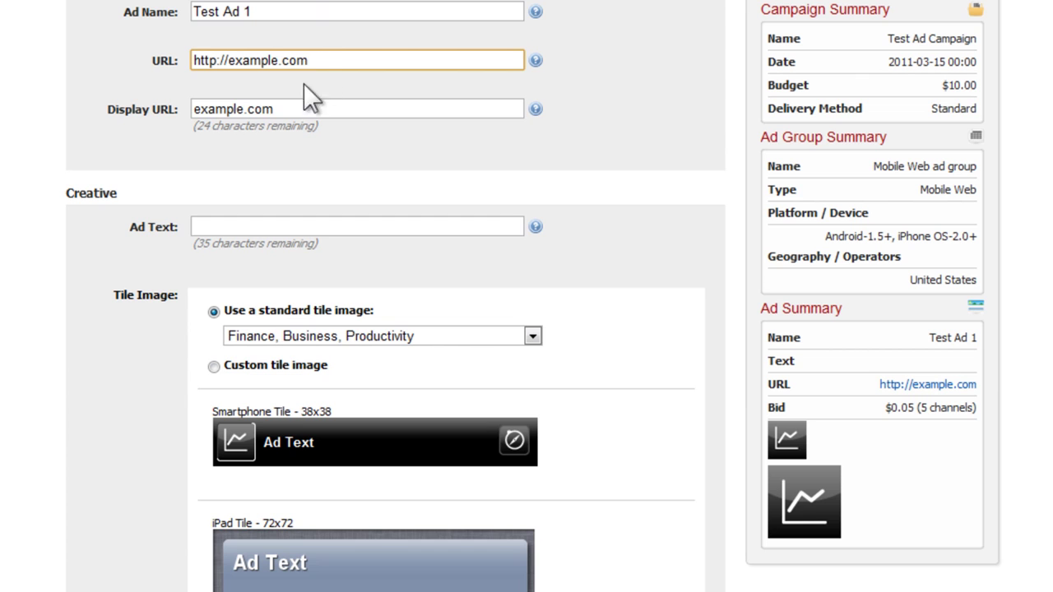
drag(283, 107, 192, 109)
key(End)
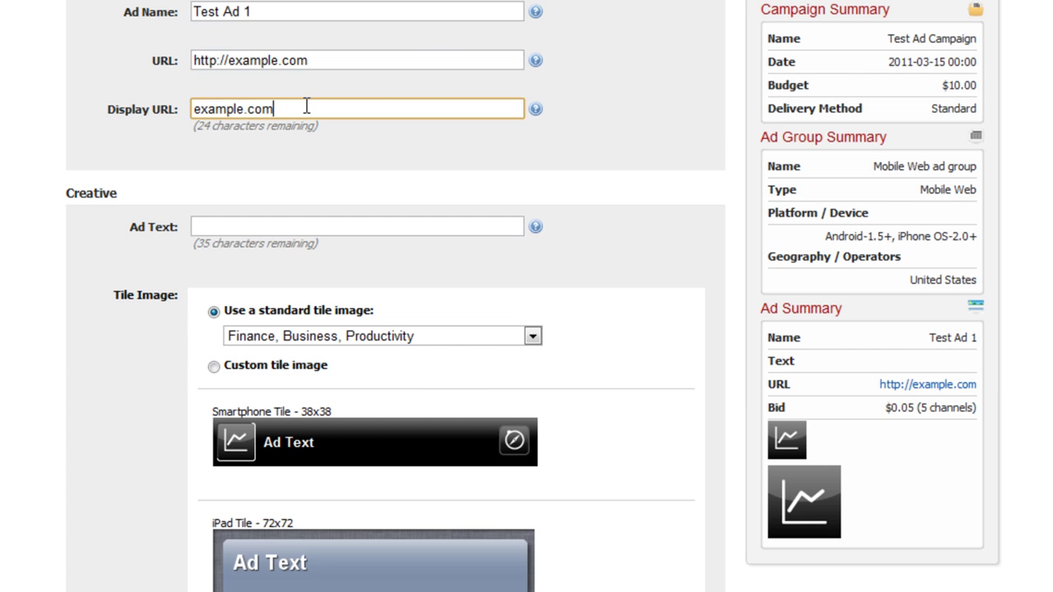
click(536, 108)
Step: Enter "Touch here to make money!" as the ad text in the creative section
scroll(535, 109, down, 1)
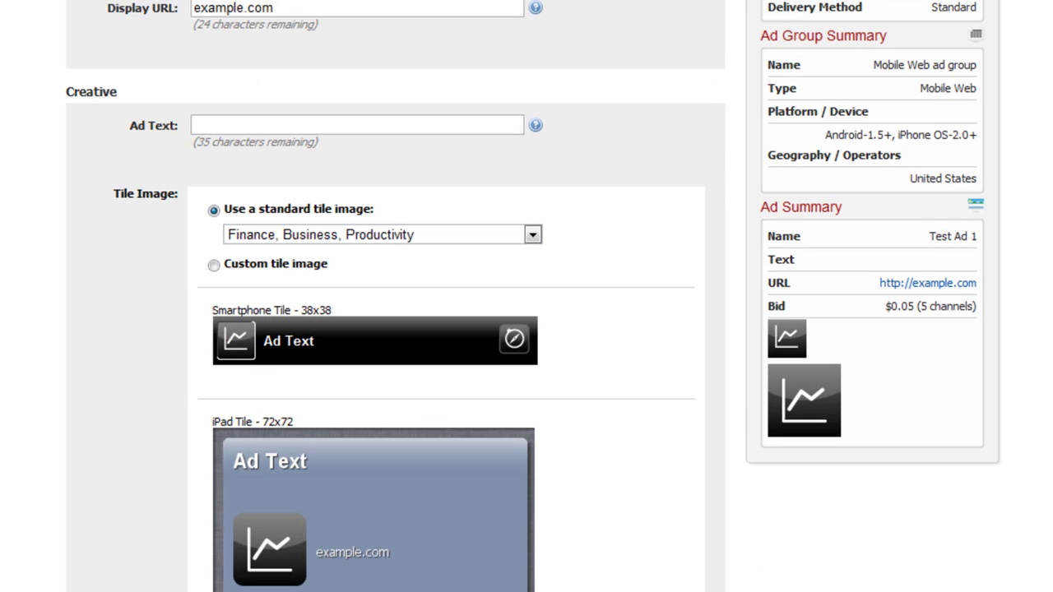
scroll(912, 145, down, 1)
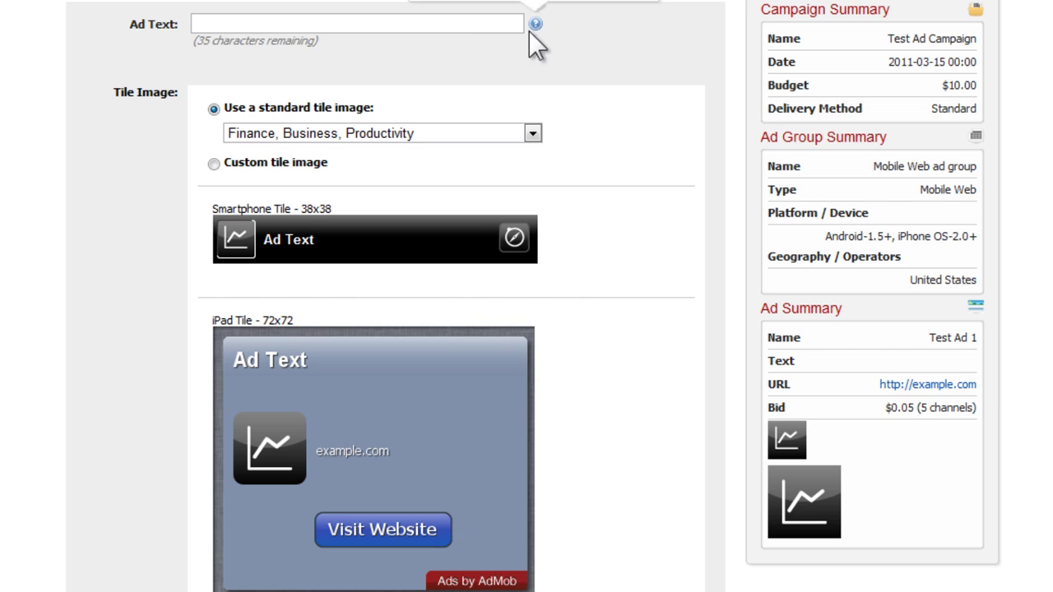
click(482, 26)
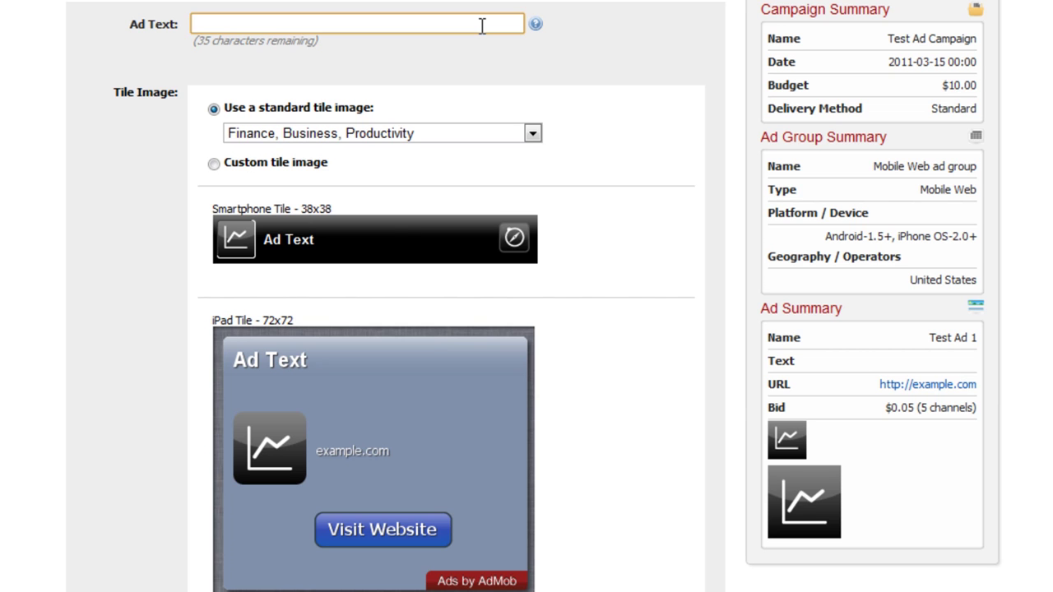
text(Touch here)
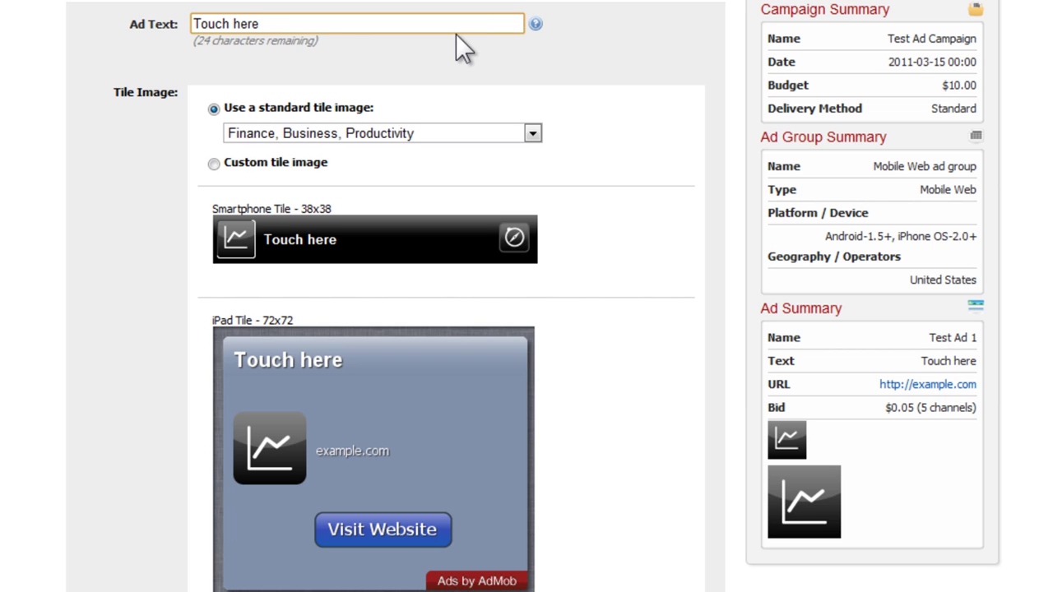
text(to make m)
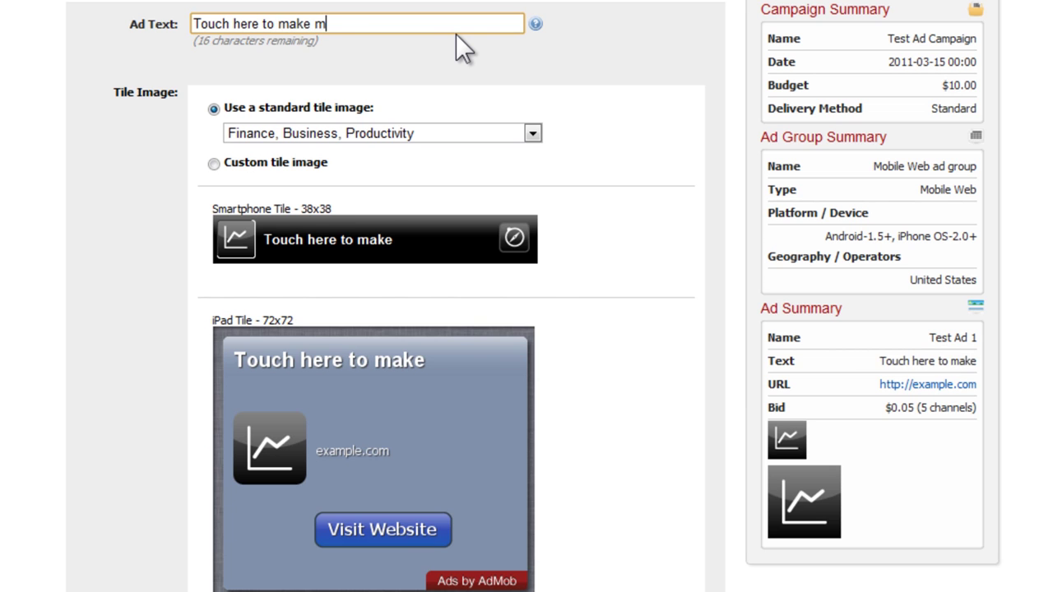
text(oney!)
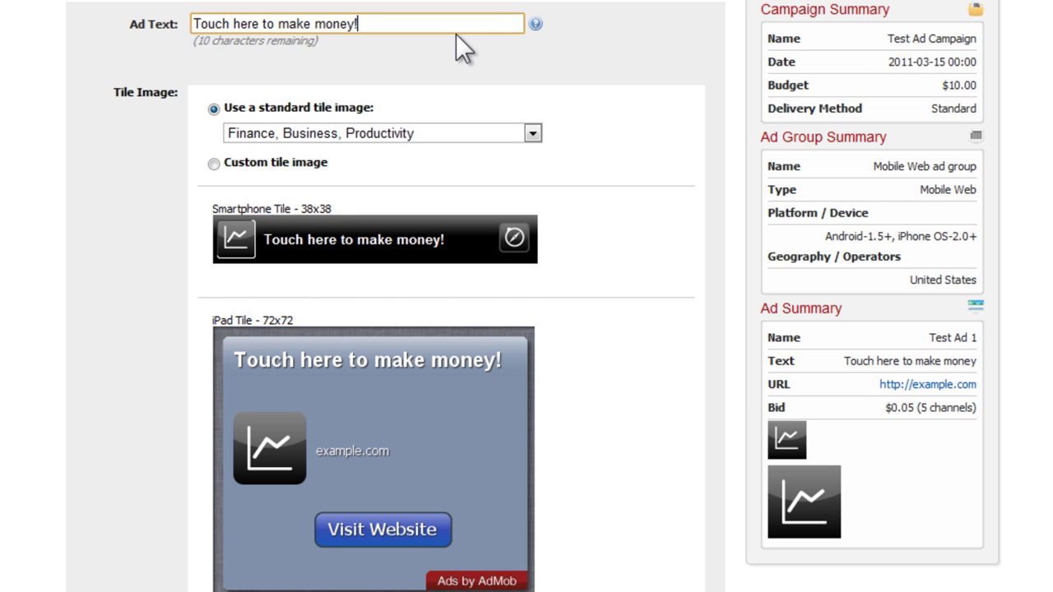
click(571, 51)
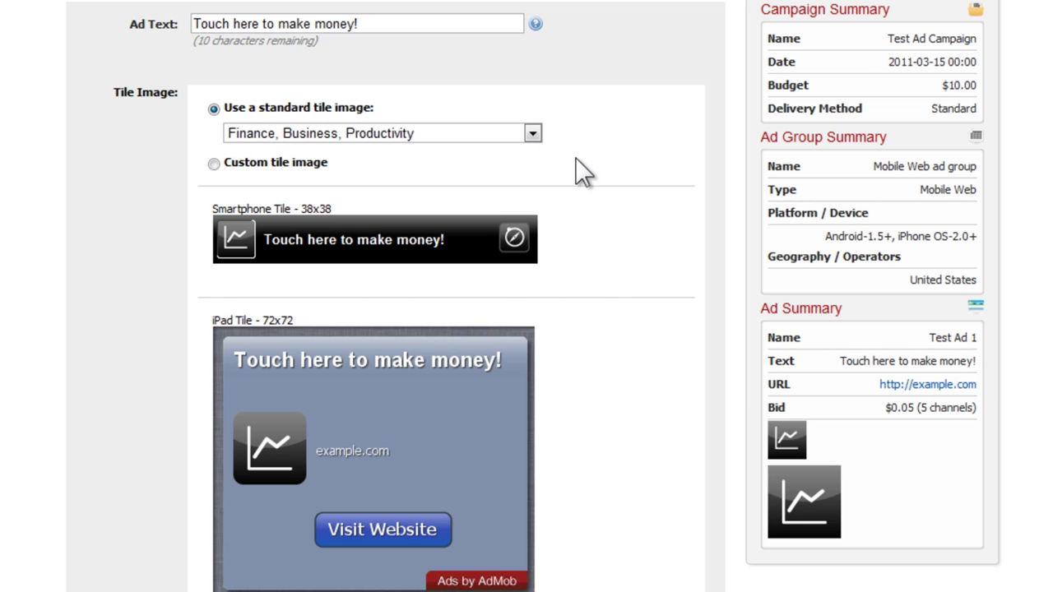
Step: Review the standard tile image categories and keep Finance, Business, Productivity
click(532, 134)
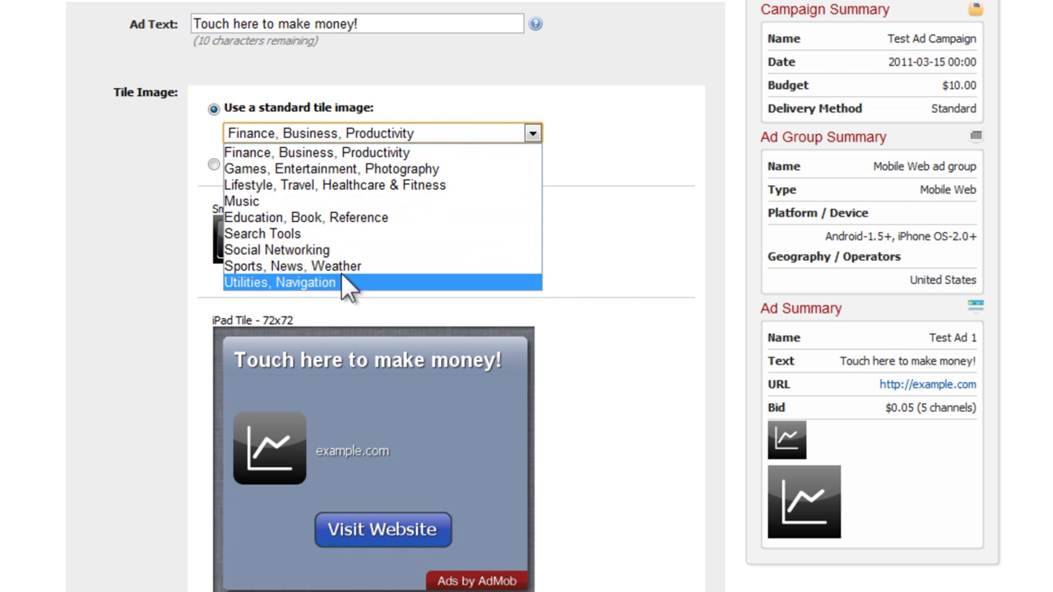
click(344, 149)
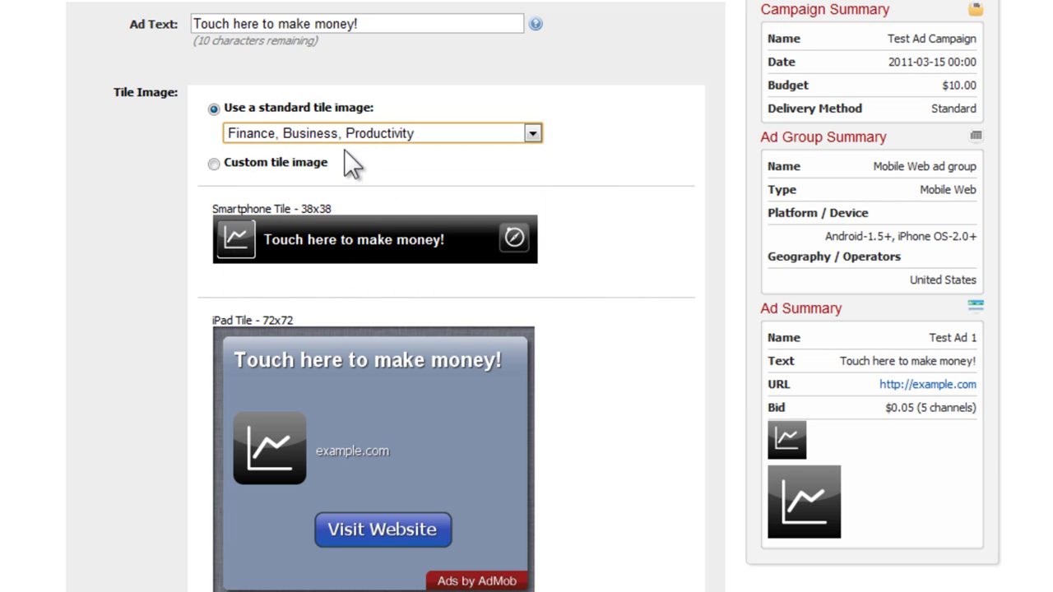
Step: Switch the tile image to a custom one and highlight the size specified for the smartphone tile
click(214, 165)
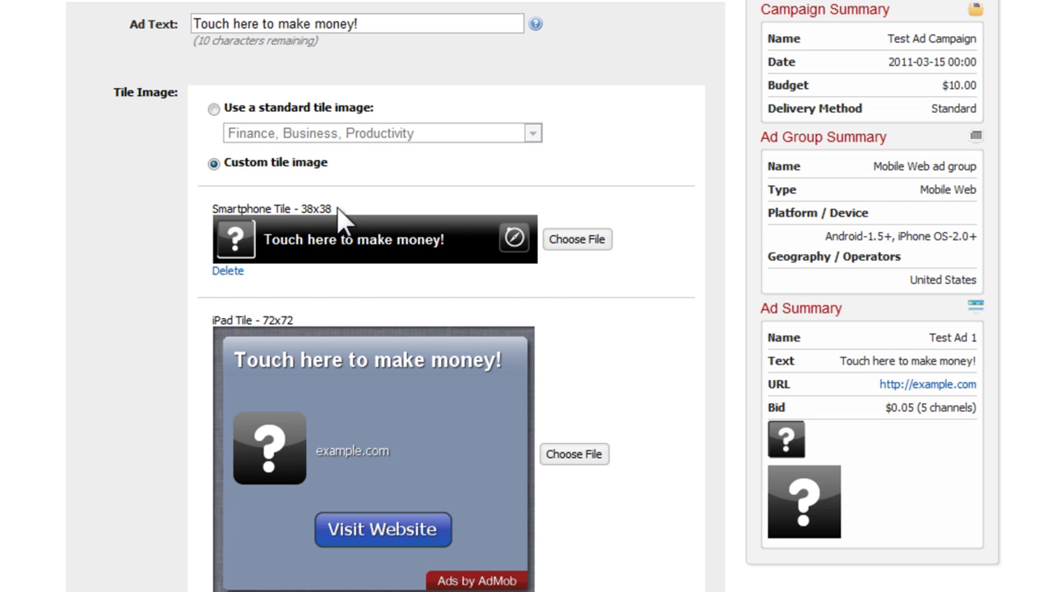
drag(338, 208, 298, 209)
click(343, 215)
drag(332, 208, 301, 209)
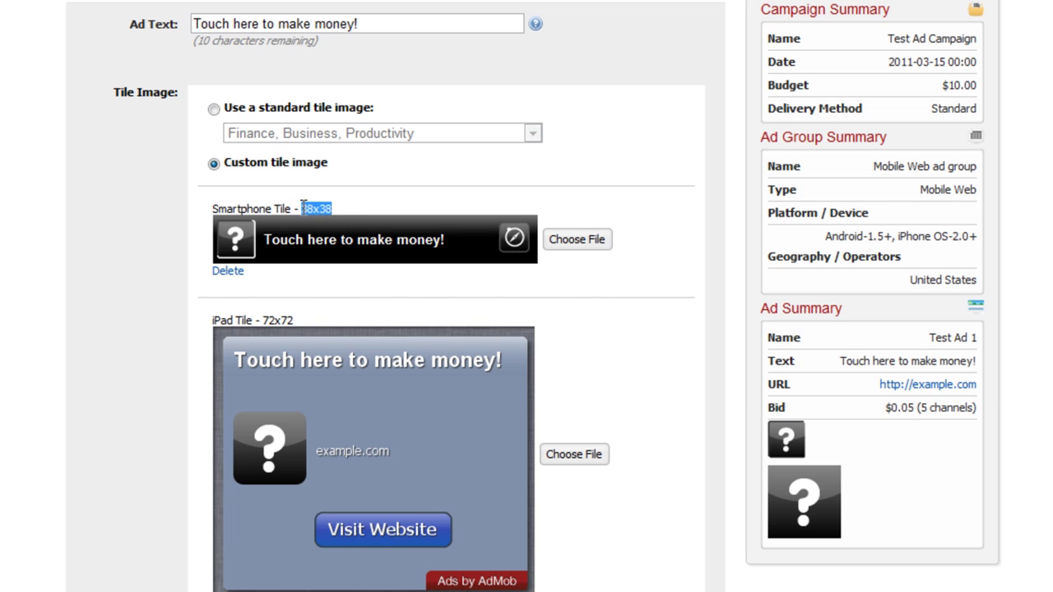
Step: Highlight the size specified for the iPad tile, and switch the tile image back to the standard one
click(308, 312)
drag(293, 320, 264, 320)
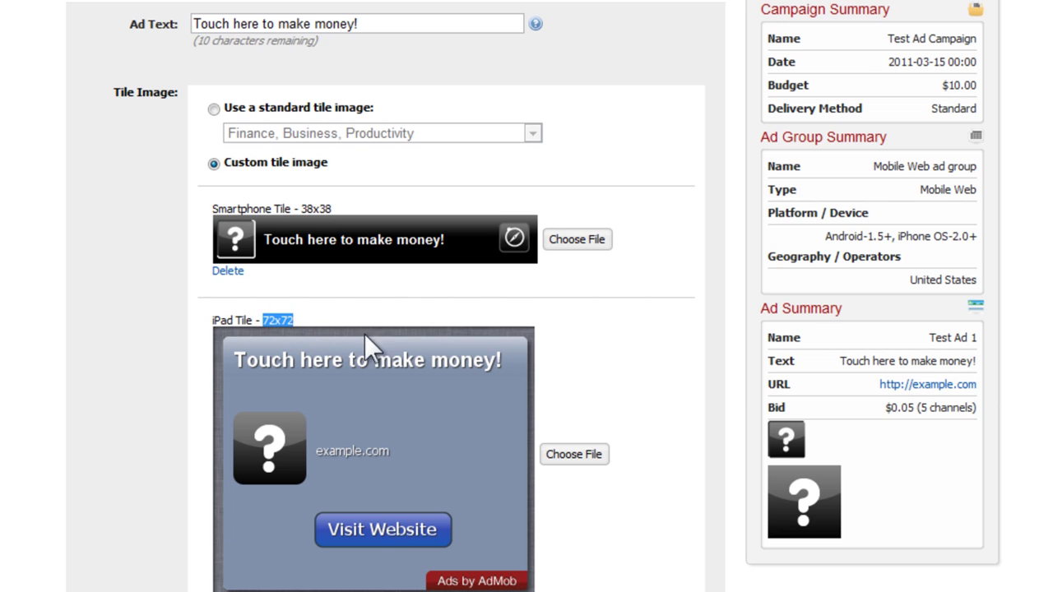
click(263, 320)
click(214, 108)
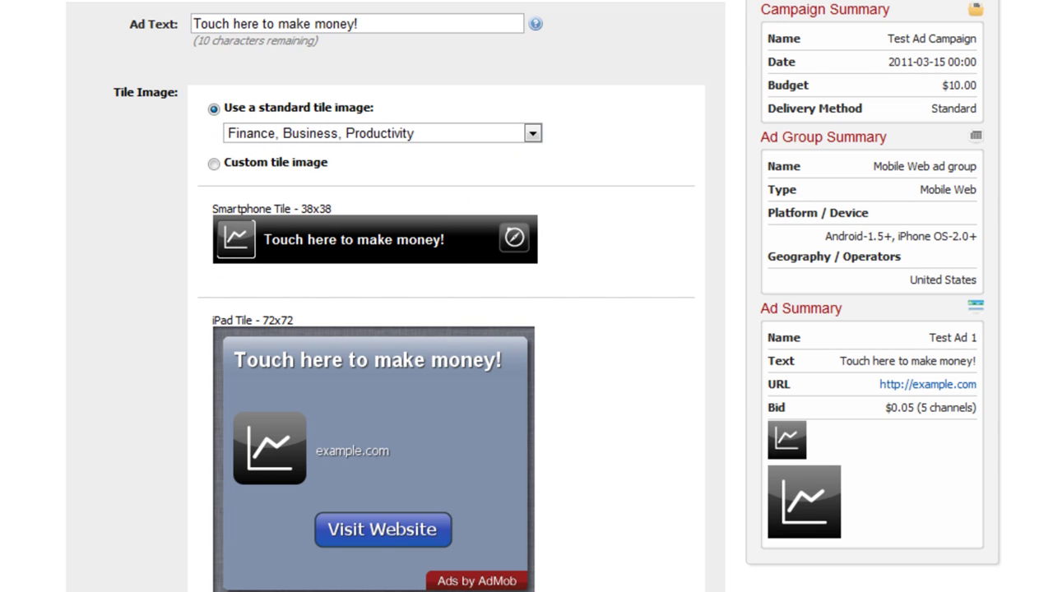
Step: Review the tile previews and the bid, and create the ad, finishing without adding another one
scroll(394, 296, down, 5)
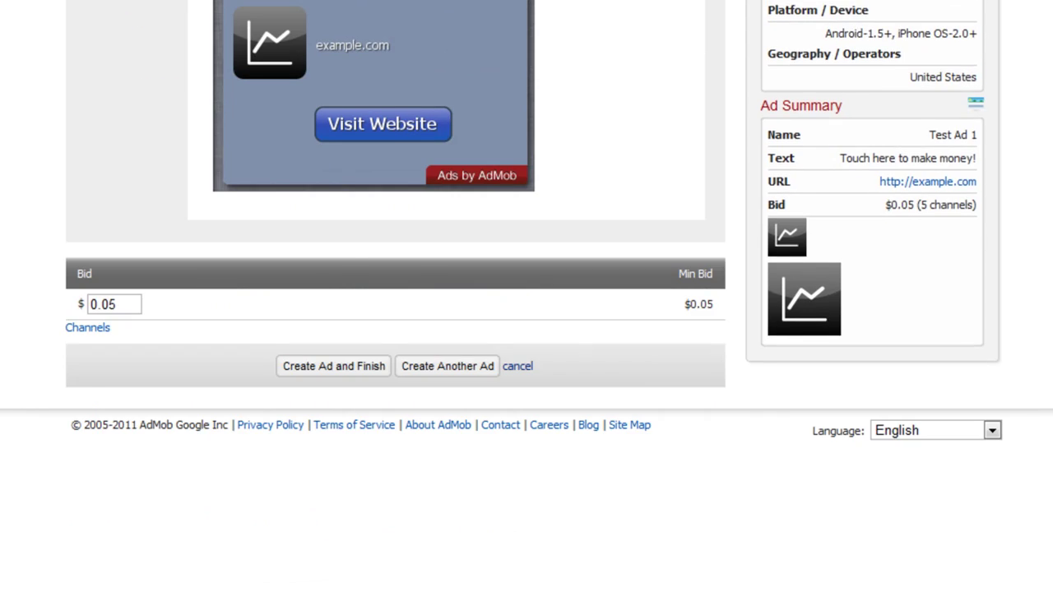
scroll(394, 296, up, 1)
scroll(394, 296, up, 3)
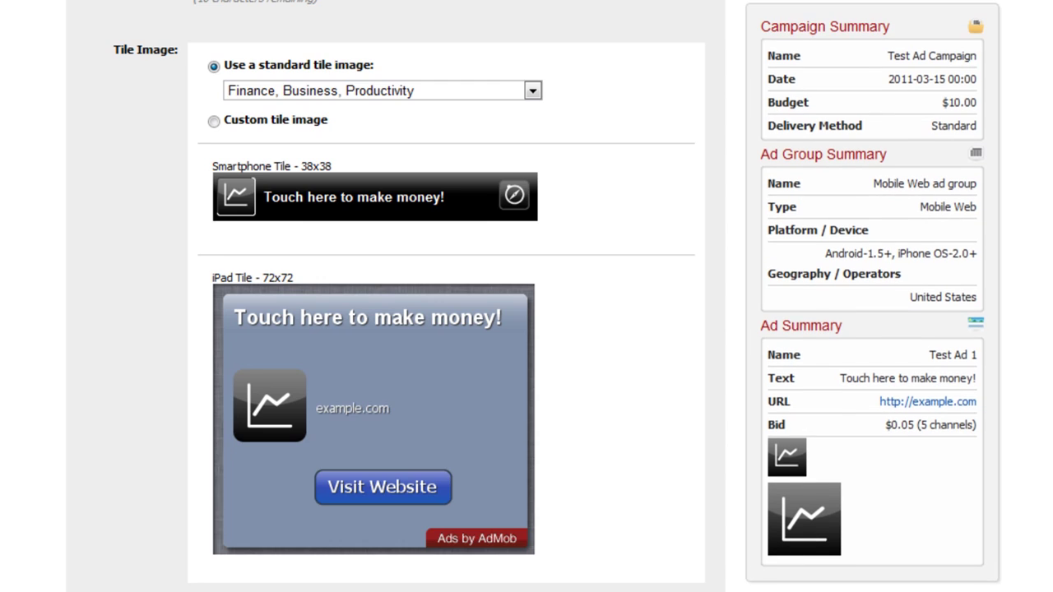
scroll(395, 296, down, 3)
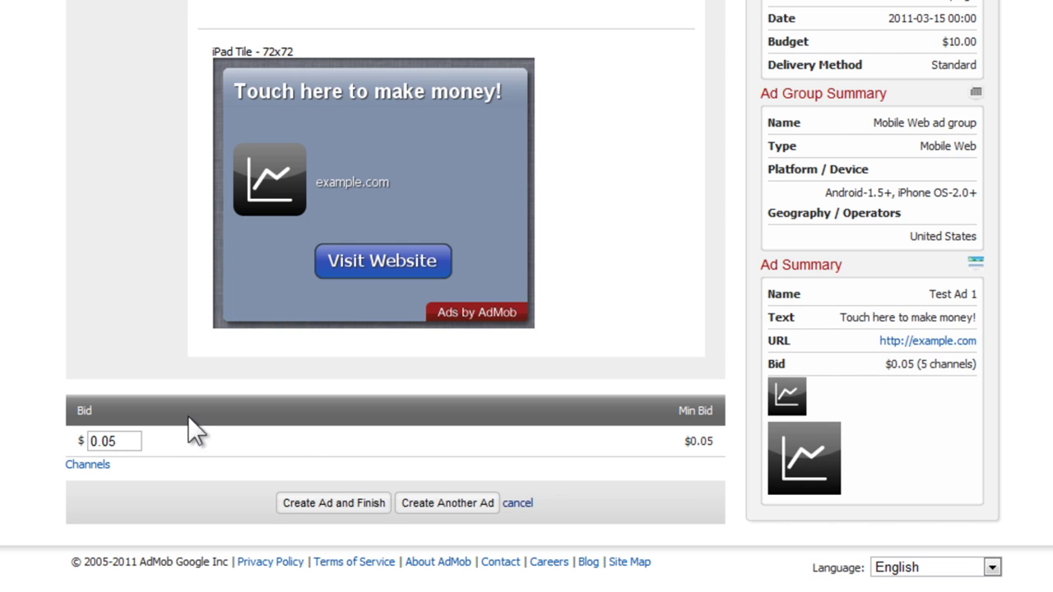
scroll(527, 296, up, 3)
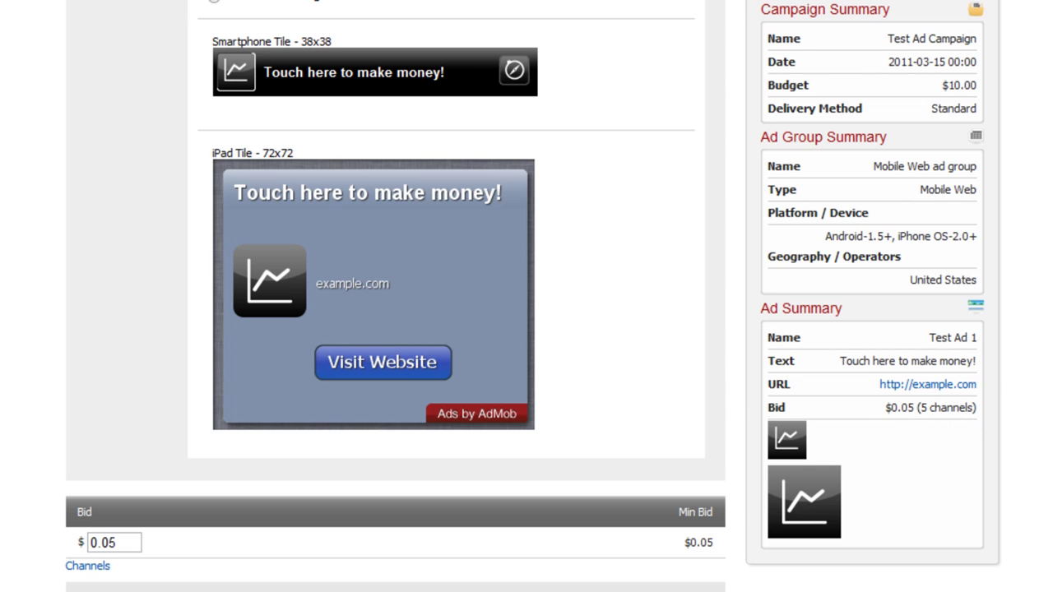
scroll(527, 296, down, 1)
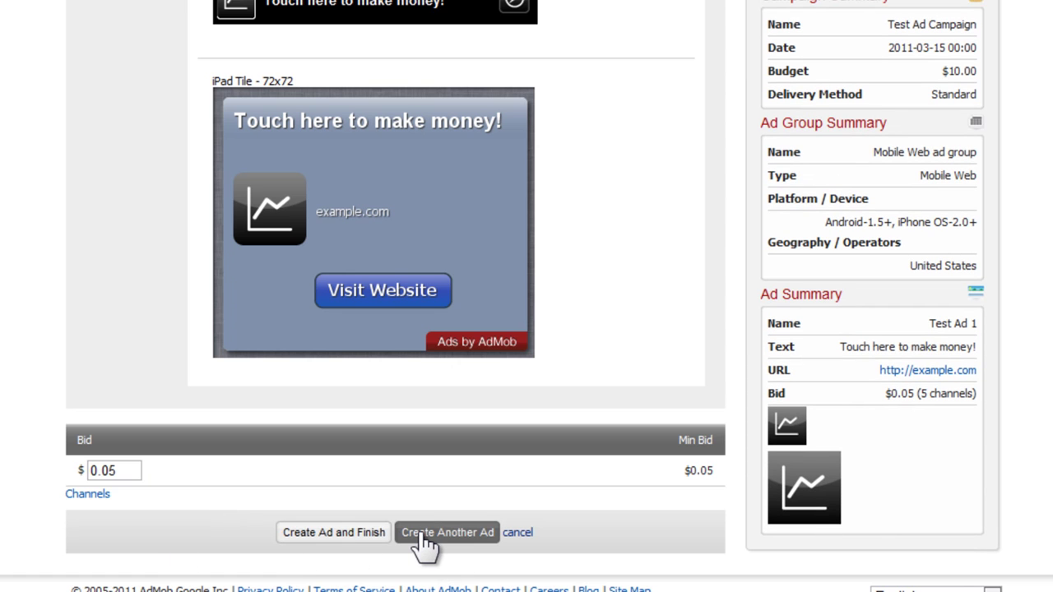
click(348, 533)
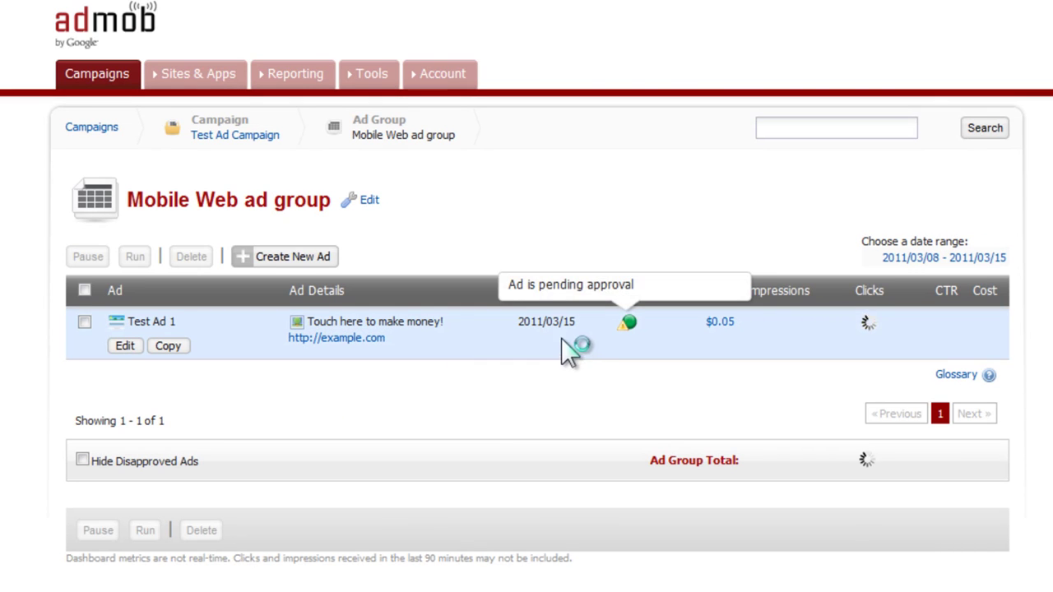
Step: Check the approval status of Test Ad 1 in the Mobile Web ad group and pause the ad
mouse_move(626, 333)
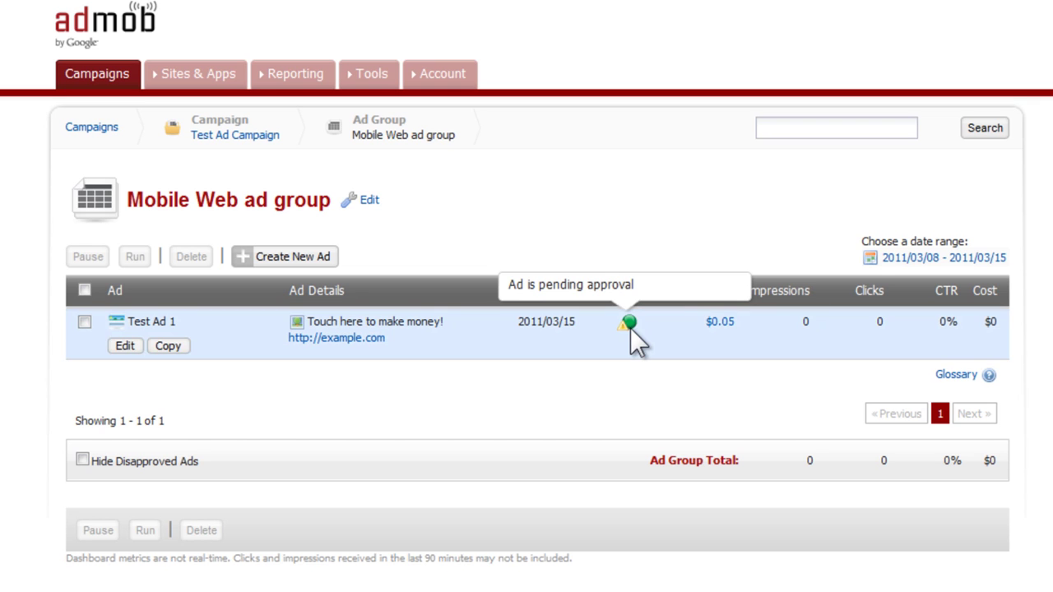
mouse_move(138, 348)
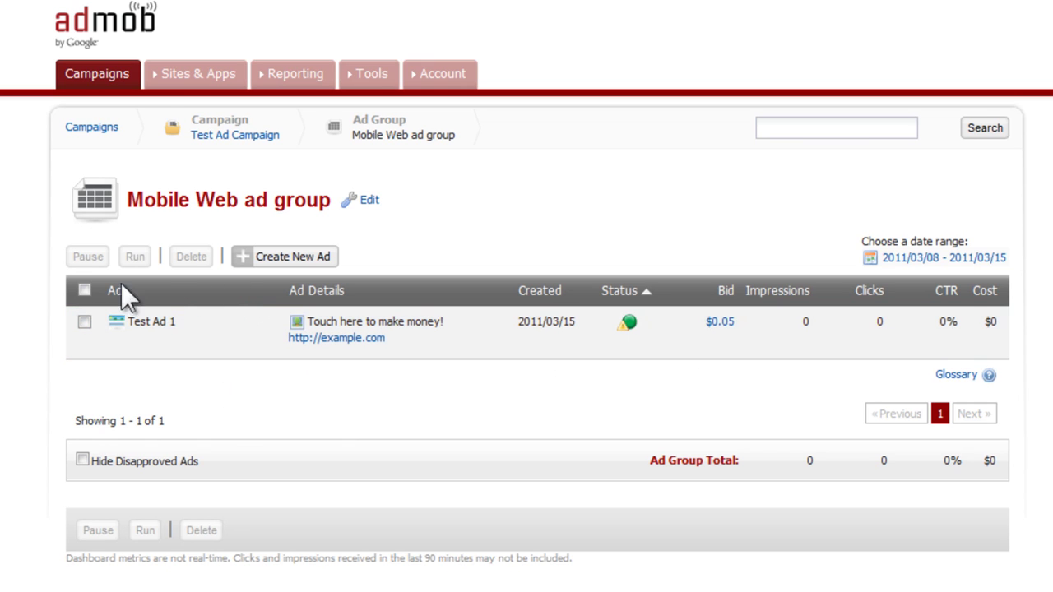
click(83, 324)
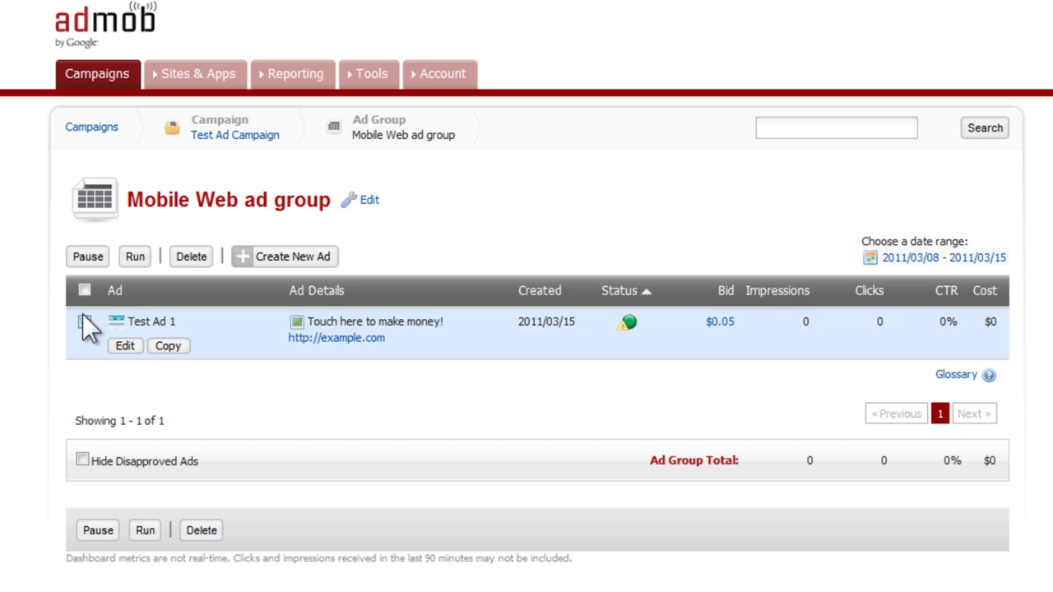
click(88, 258)
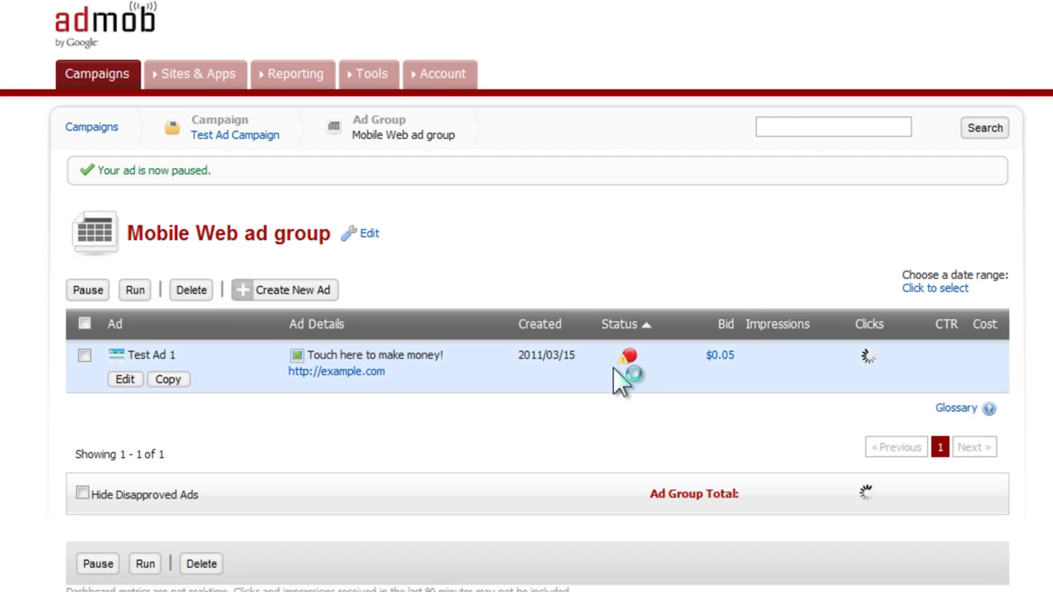
Step: Check the status of the paused Test Ad 1 and delete it from the ad group
mouse_move(623, 365)
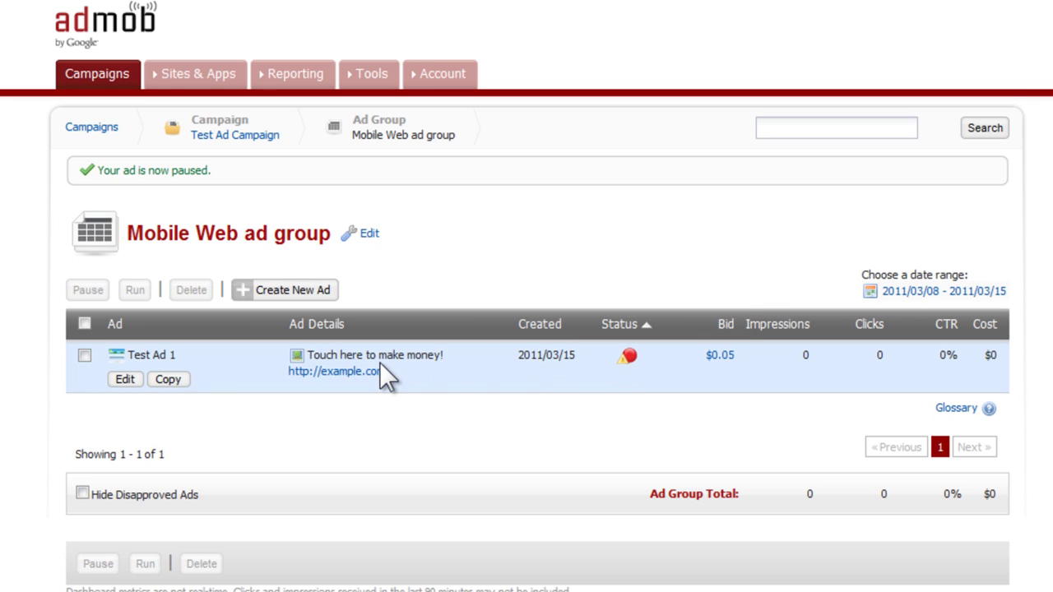
mouse_move(622, 360)
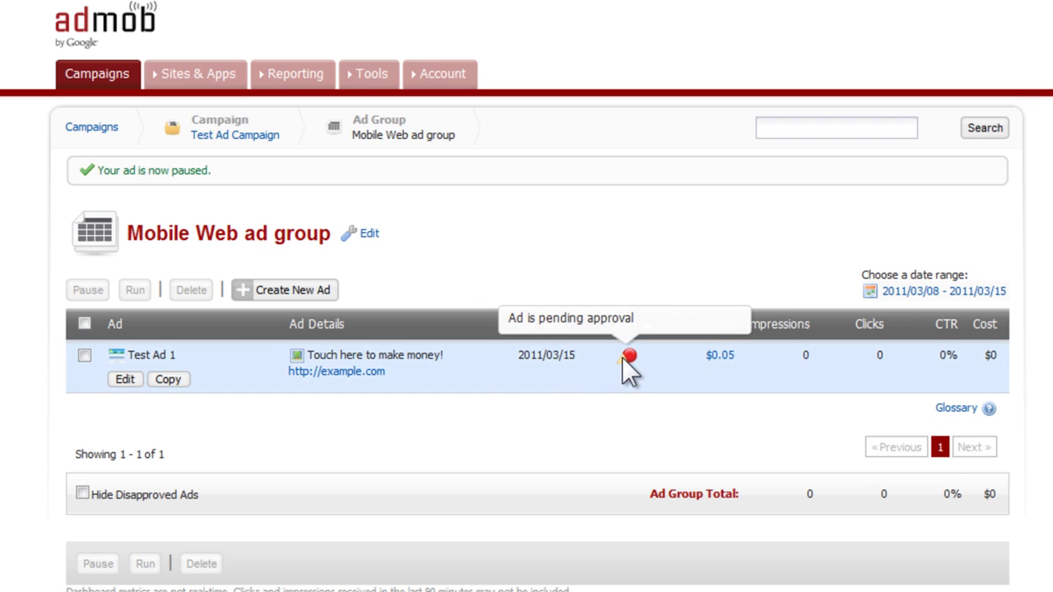
click(83, 356)
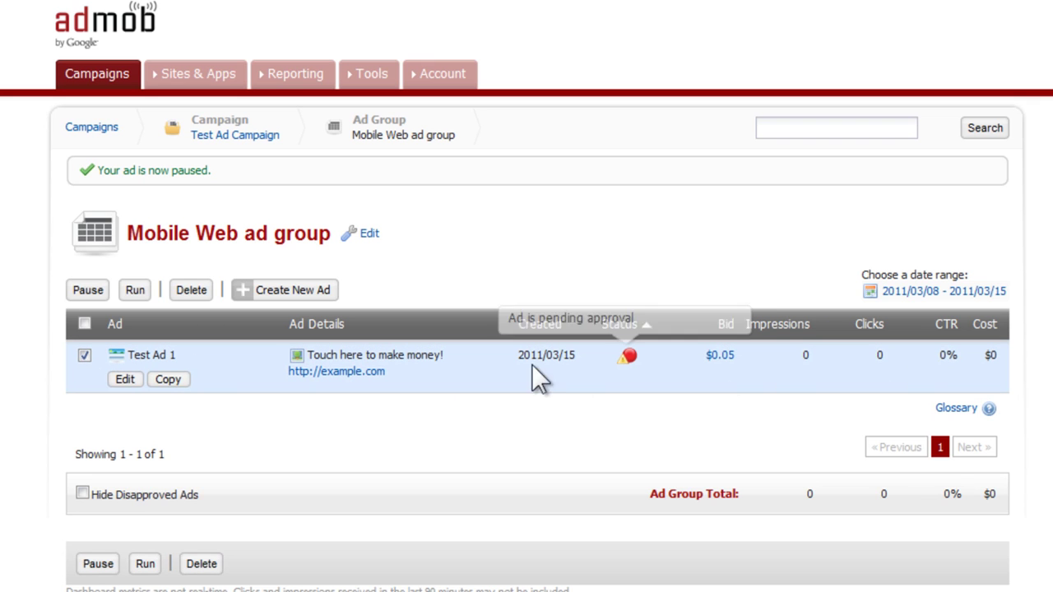
click(194, 293)
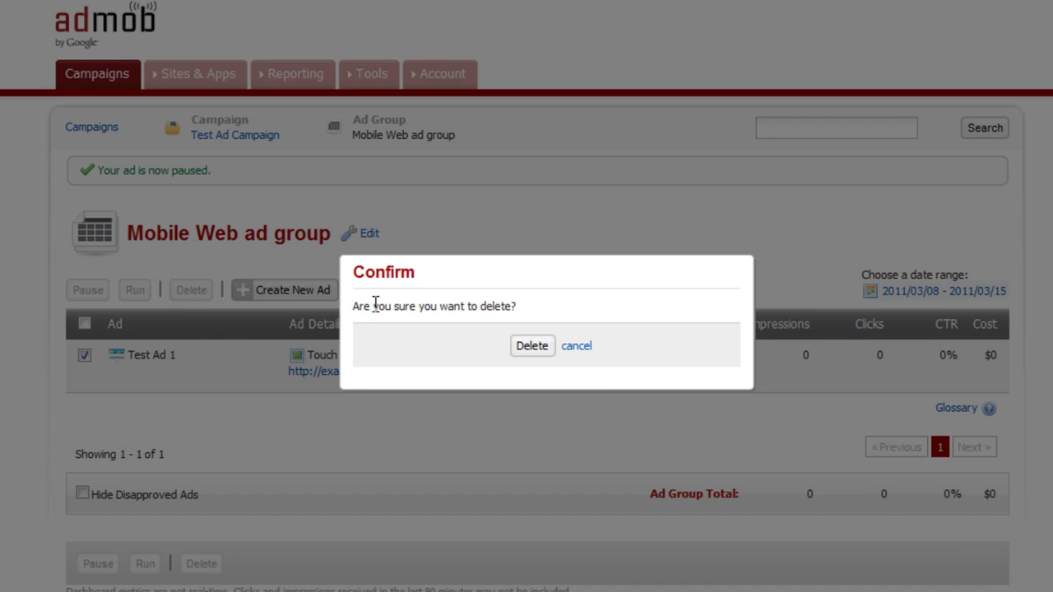
click(533, 351)
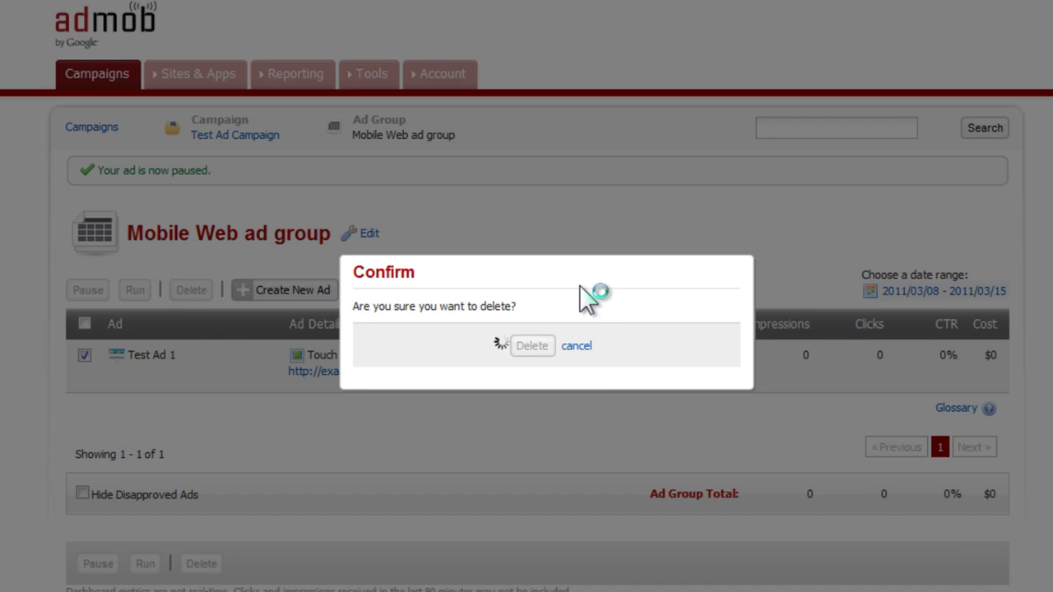